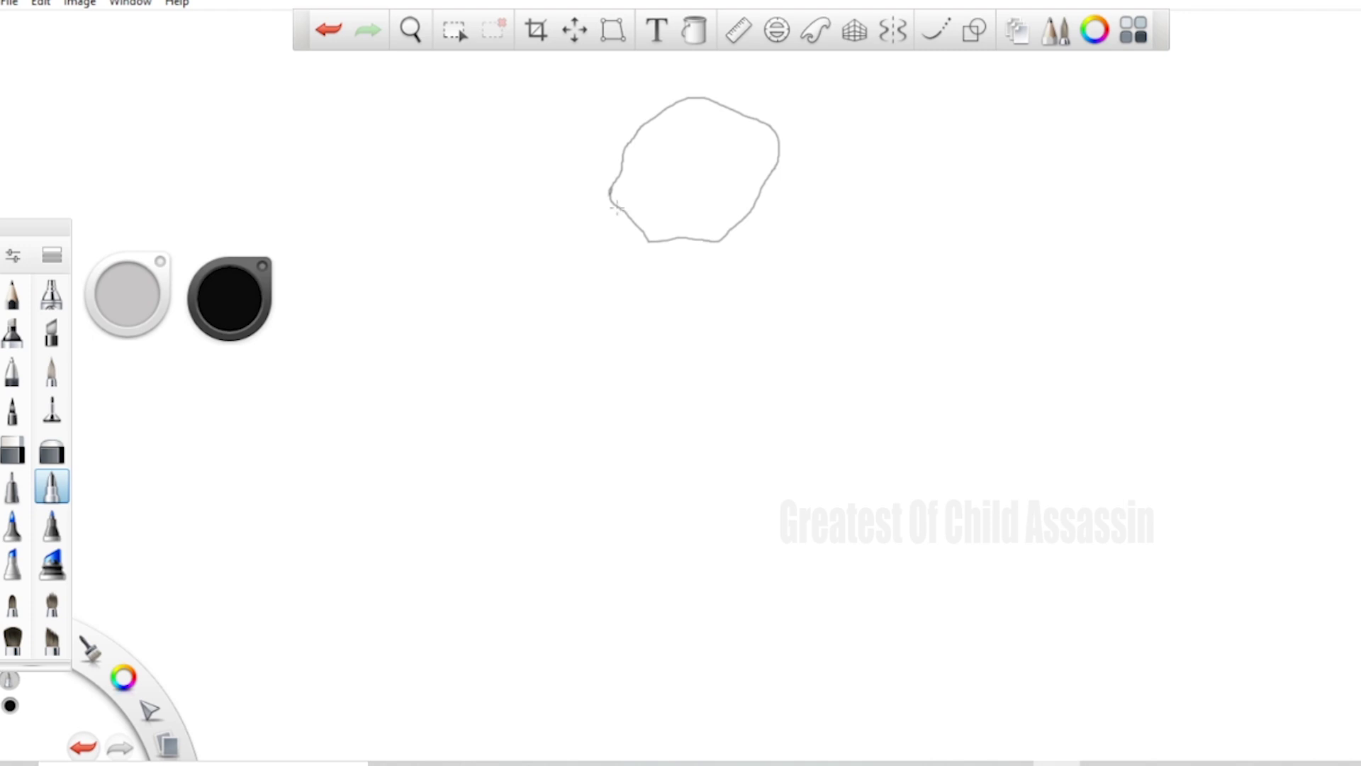
Outline the figure's upper body below the head, with two bent sleeves, a draped scarf and a tapering torso.
mouse_move(613, 204)
mouse_down()
mouse_move(496, 265)
mouse_move(393, 368)
mouse_move(380, 419)
mouse_move(393, 542)
mouse_move(451, 539)
mouse_move(463, 484)
mouse_move(569, 415)
mouse_move(627, 331)
mouse_up()
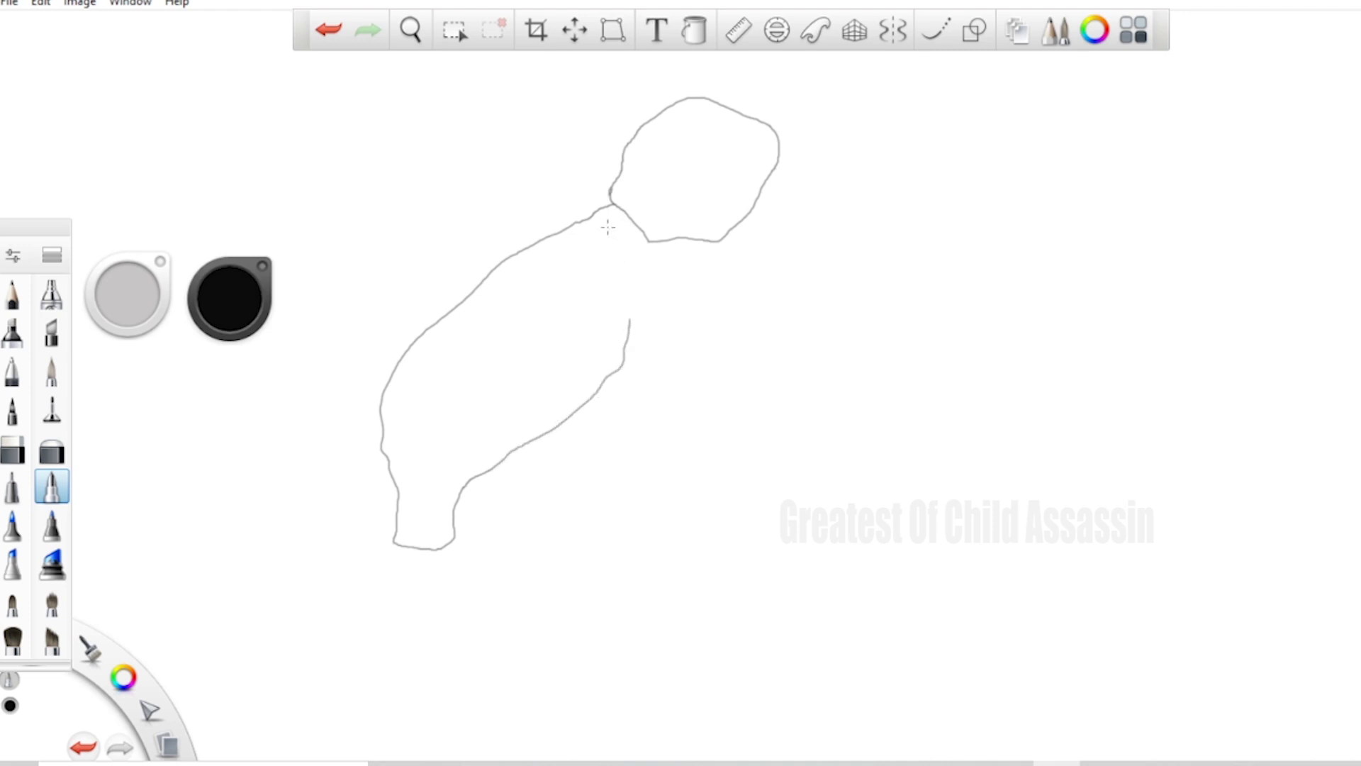
mouse_move(590, 215)
mouse_down()
mouse_move(642, 342)
mouse_move(708, 357)
mouse_move(818, 279)
mouse_move(871, 211)
mouse_move(766, 181)
mouse_up()
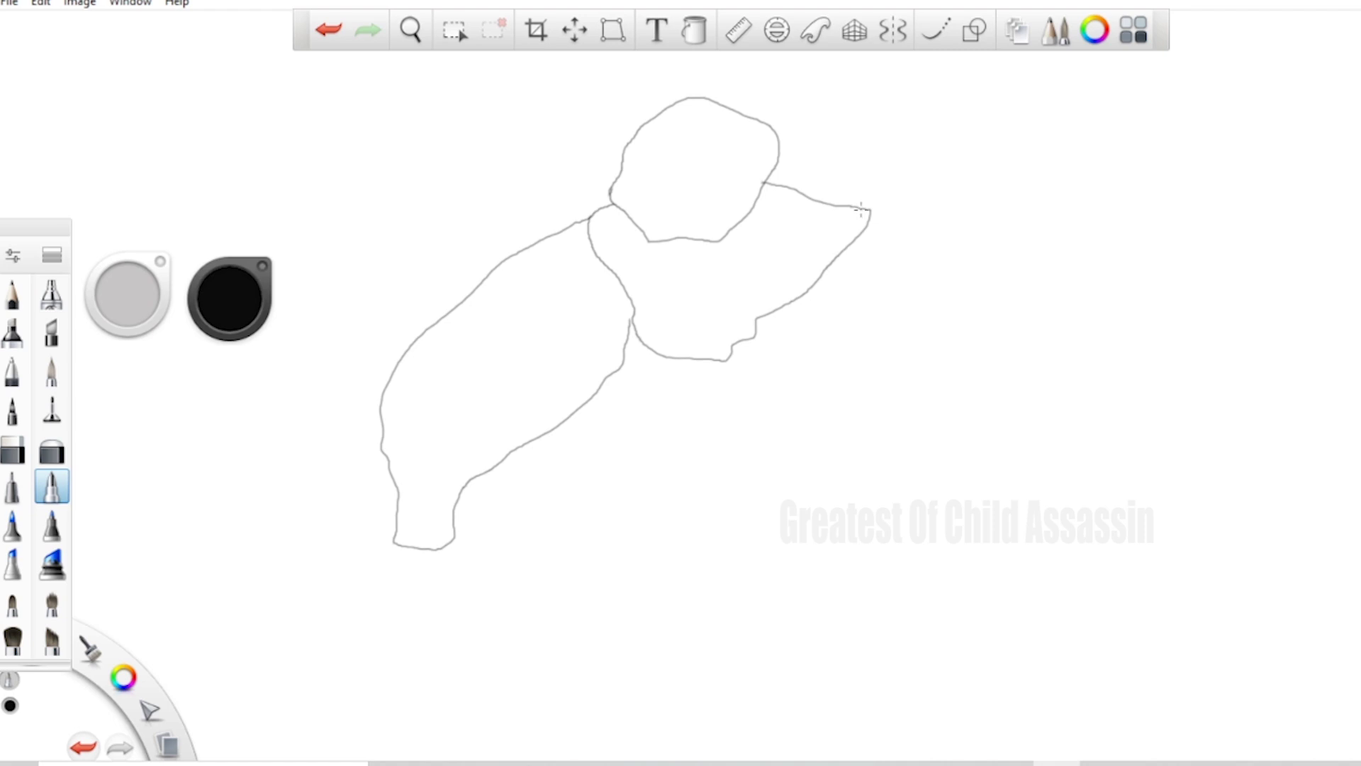
drag(869, 209, 879, 234)
key(ctrl+z)
mouse_move(872, 227)
mouse_down()
mouse_move(929, 402)
mouse_move(921, 489)
mouse_move(882, 498)
mouse_move(838, 369)
mouse_up()
key(ctrl+z)
drag(862, 240, 831, 383)
key(ctrl+z)
mouse_move(865, 253)
mouse_down()
mouse_move(833, 379)
mouse_move(767, 513)
mouse_move(617, 503)
mouse_move(523, 444)
mouse_up()
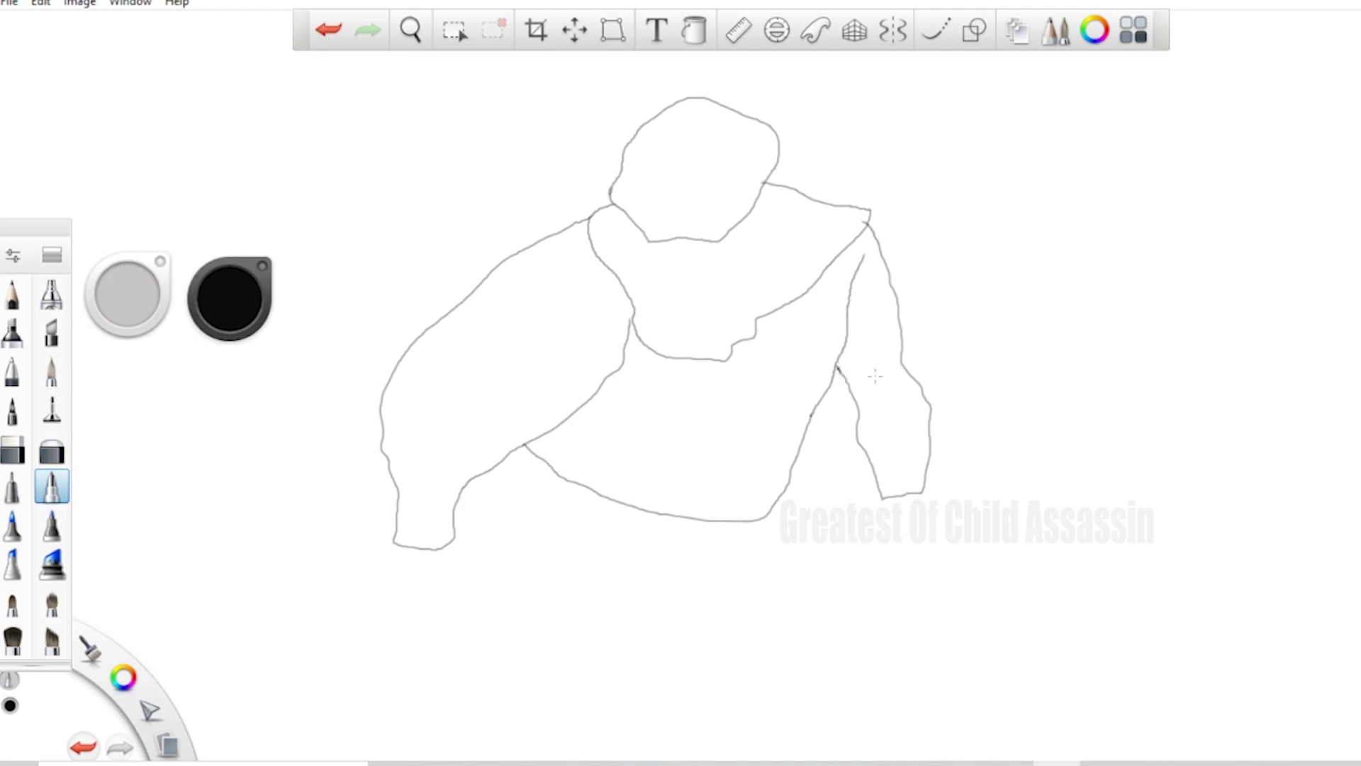
Draw the two legs in a wide stance below the torso and a double-line strap curving across the chest.
mouse_move(753, 511)
mouse_down()
mouse_move(764, 556)
mouse_move(870, 631)
mouse_move(923, 712)
mouse_move(921, 757)
mouse_move(852, 752)
mouse_move(798, 683)
mouse_move(649, 628)
mouse_move(615, 644)
mouse_move(626, 716)
mouse_move(613, 754)
mouse_move(517, 743)
mouse_move(543, 696)
mouse_move(508, 590)
mouse_move(518, 448)
mouse_up()
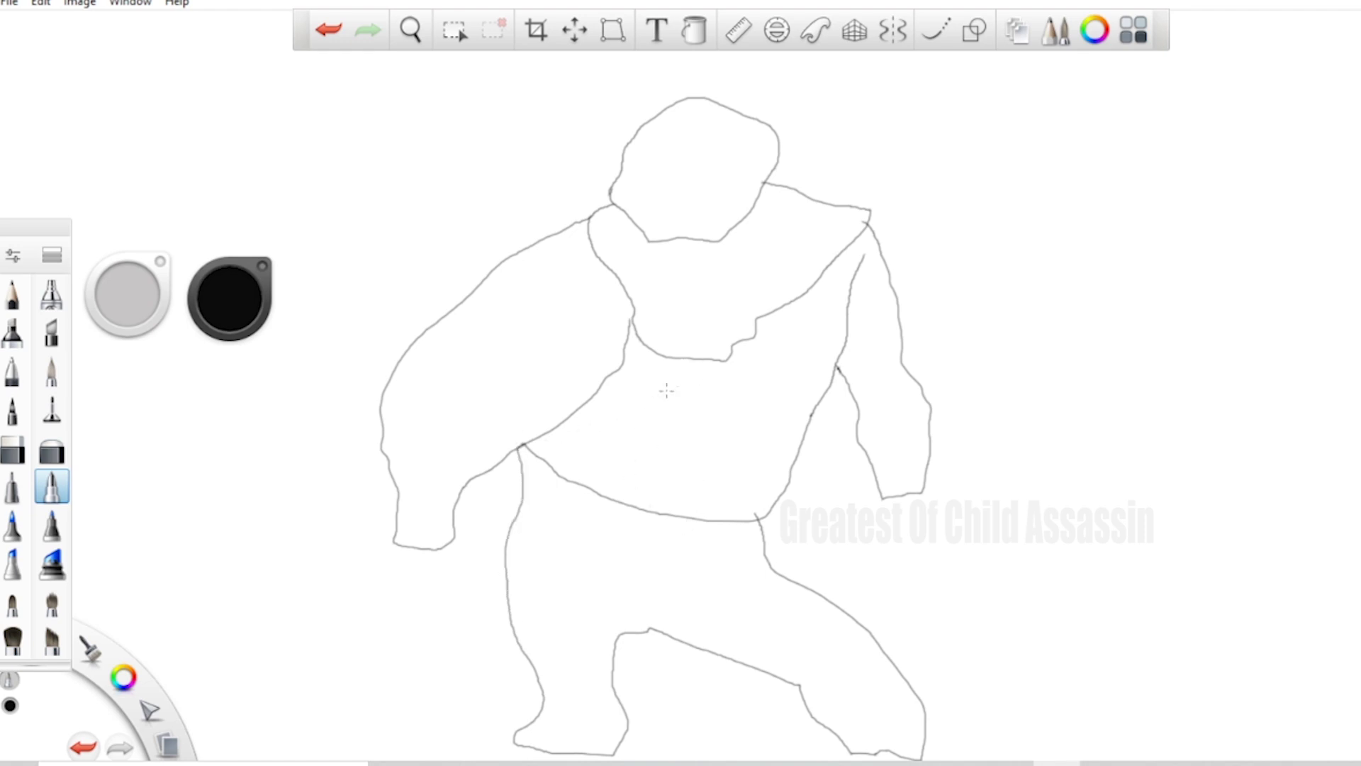
drag(566, 428, 647, 419)
key(ctrl+z)
mouse_move(550, 423)
mouse_down()
mouse_move(682, 407)
mouse_move(747, 376)
mouse_move(794, 299)
mouse_move(799, 330)
mouse_move(782, 358)
mouse_move(722, 412)
mouse_move(610, 441)
mouse_move(537, 430)
mouse_up()
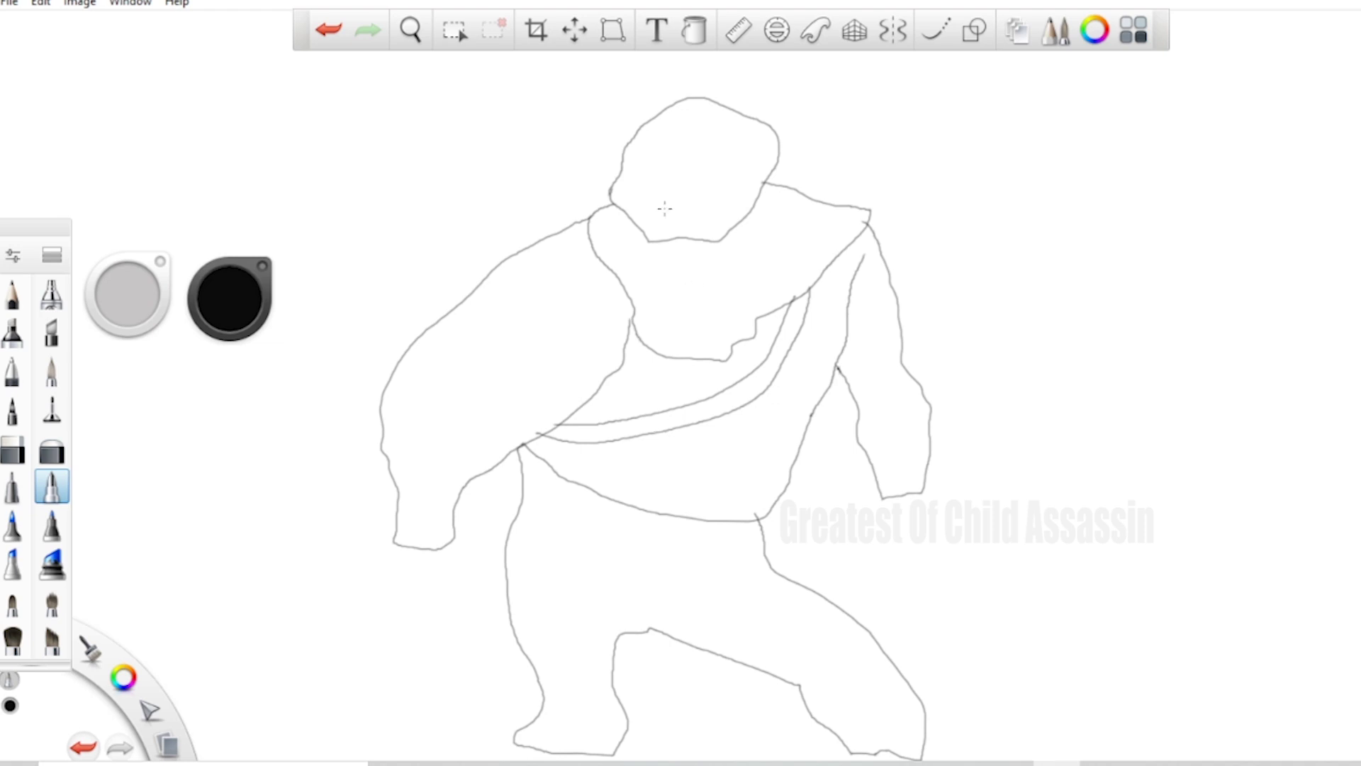
Draw a long sword handle rising behind the shoulder and a curly hair outline around the head.
mouse_move(506, 258)
mouse_down()
mouse_move(435, 127)
mouse_move(450, 130)
mouse_move(493, 243)
mouse_move(465, 89)
mouse_move(482, 101)
mouse_move(523, 257)
mouse_up()
key(ctrl+z)
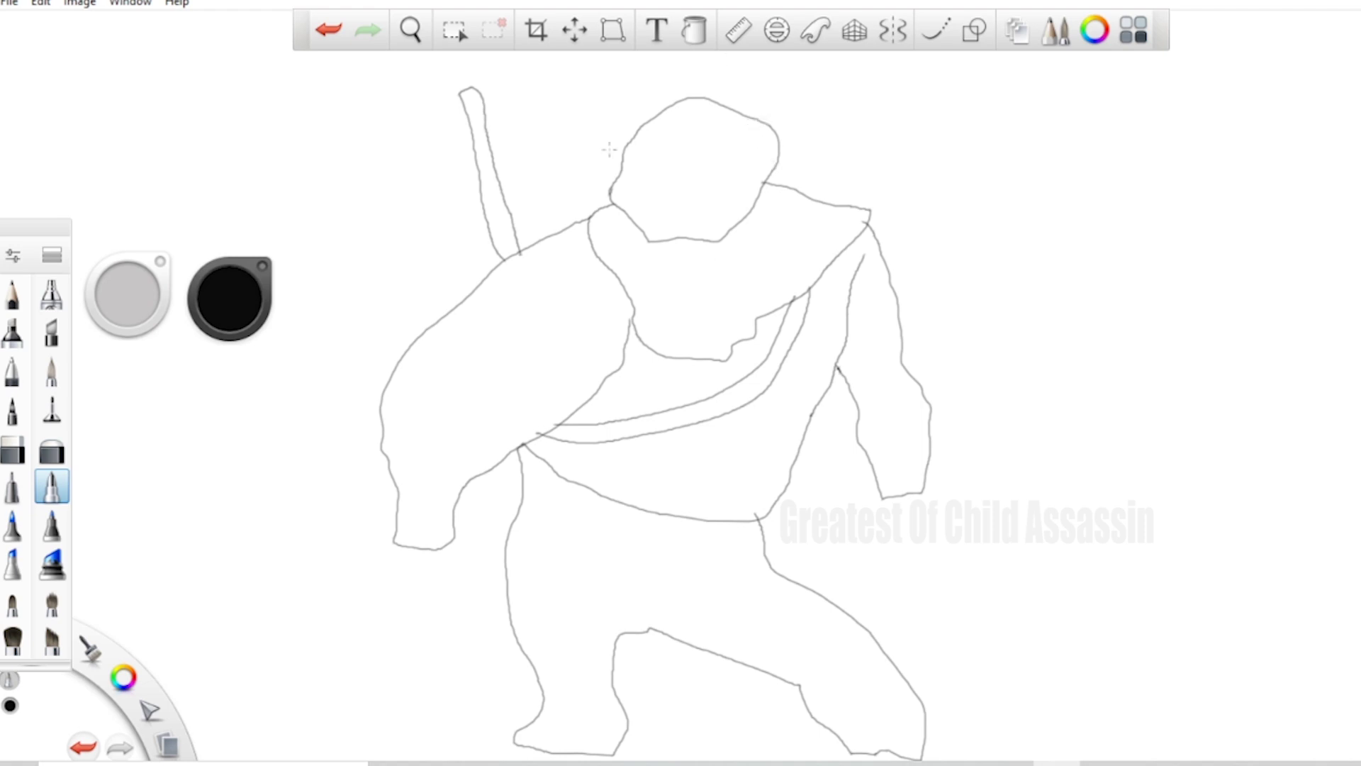
mouse_move(613, 207)
mouse_down()
mouse_move(582, 190)
mouse_move(585, 136)
mouse_move(636, 66)
mouse_move(725, 66)
mouse_move(798, 100)
mouse_move(804, 139)
mouse_move(771, 181)
mouse_up()
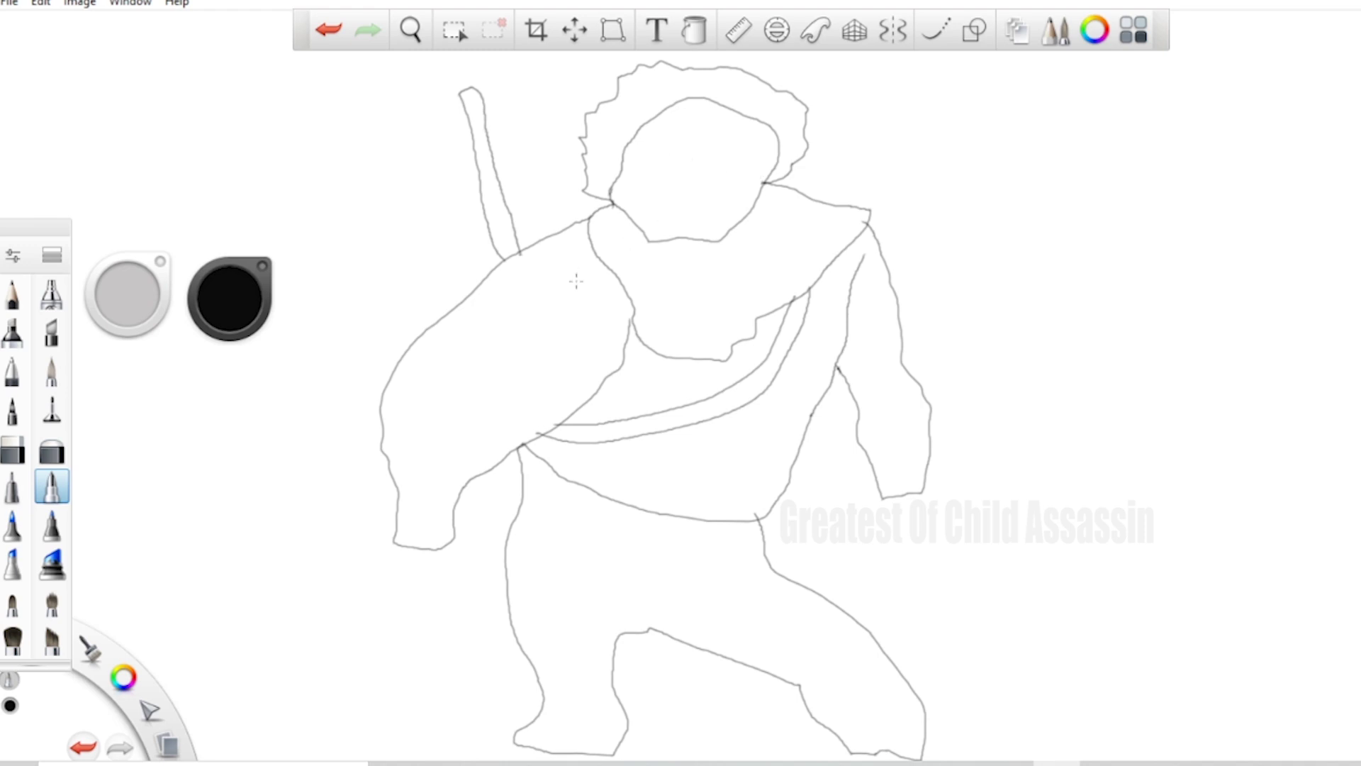
mouse_move(400, 540)
mouse_down()
mouse_move(373, 553)
mouse_move(335, 639)
mouse_move(342, 627)
mouse_up()
key(ctrl+z)
mouse_move(395, 540)
mouse_down()
mouse_move(375, 615)
mouse_move(390, 623)
mouse_move(392, 595)
mouse_move(399, 639)
mouse_move(405, 622)
mouse_move(414, 638)
mouse_move(420, 589)
mouse_move(440, 601)
mouse_move(458, 583)
mouse_move(449, 542)
mouse_up()
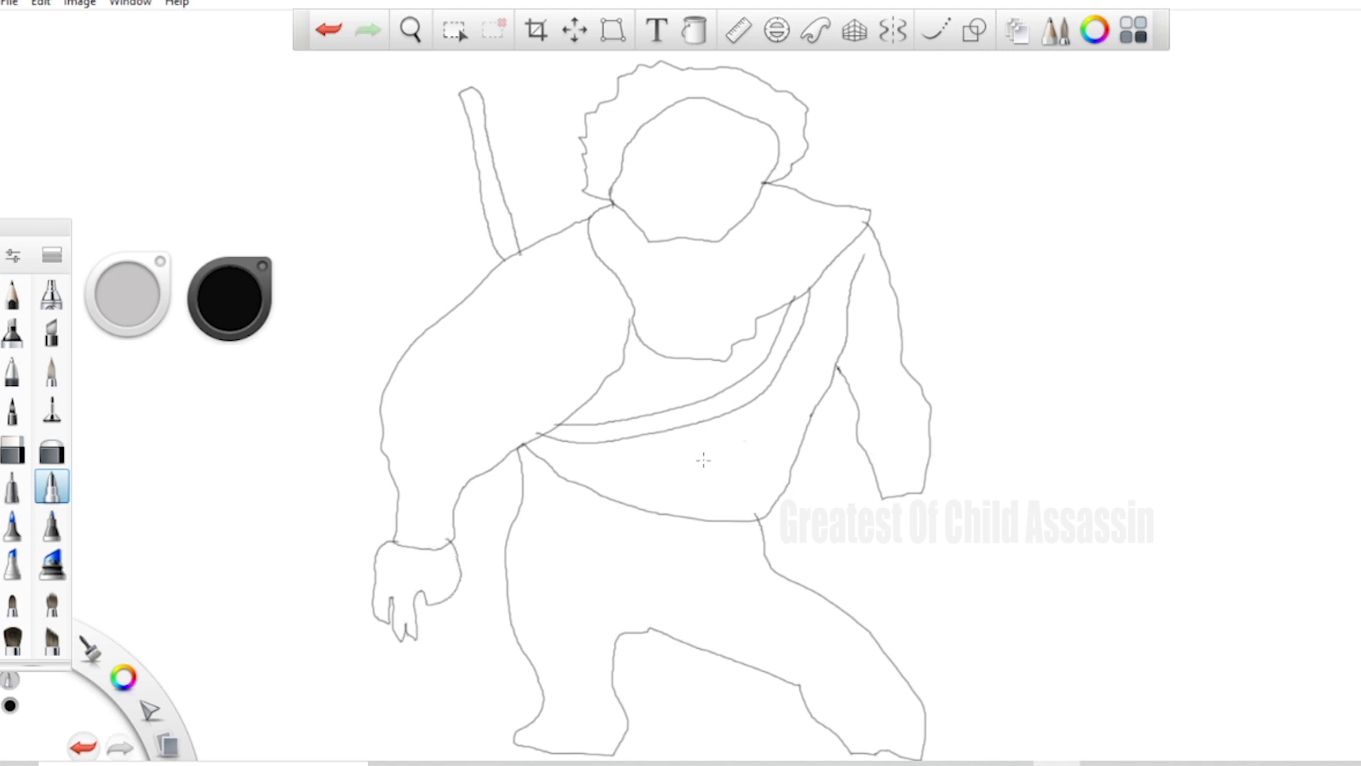
key(ctrl+z)
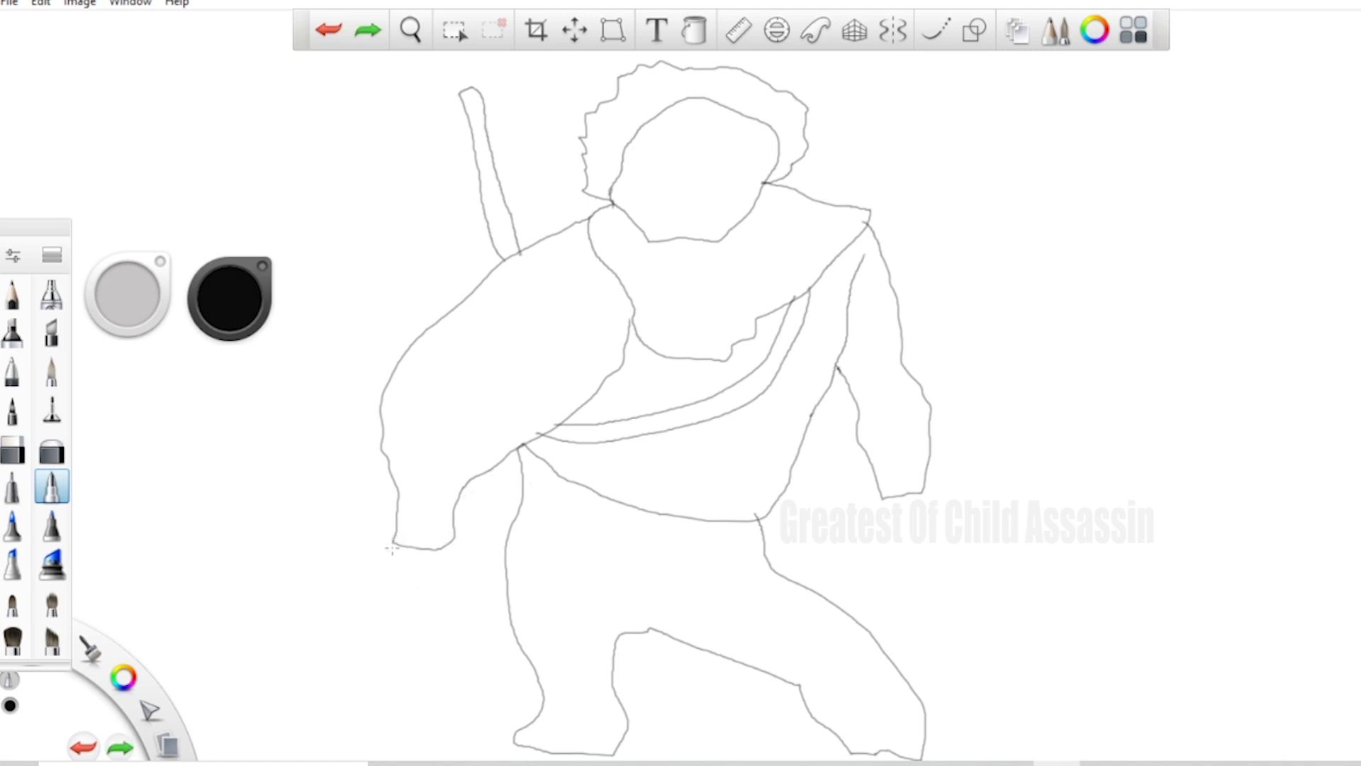
mouse_move(392, 540)
mouse_down()
mouse_move(371, 558)
mouse_move(364, 602)
mouse_move(384, 628)
mouse_move(390, 605)
mouse_move(428, 624)
mouse_move(453, 609)
mouse_up()
key(ctrl+z)
Draw a hand with curled fingers at the end of each sleeve.
mouse_move(396, 544)
mouse_down()
mouse_move(381, 620)
mouse_move(404, 642)
mouse_move(393, 607)
mouse_move(428, 632)
mouse_move(452, 608)
mouse_move(444, 581)
mouse_move(460, 592)
mouse_move(474, 577)
mouse_move(452, 543)
mouse_up()
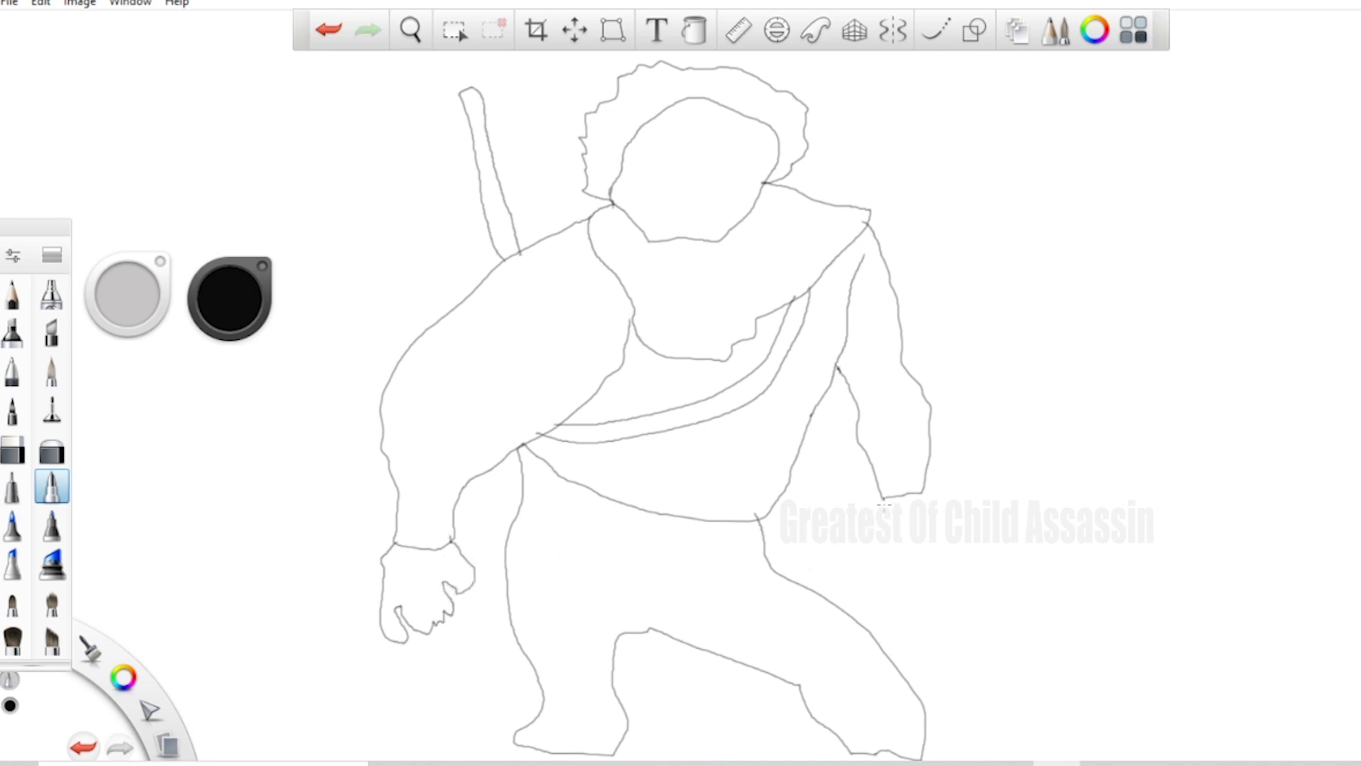
mouse_move(880, 496)
mouse_down()
mouse_move(872, 528)
mouse_move(886, 553)
mouse_move(887, 525)
mouse_move(909, 554)
mouse_move(920, 543)
mouse_move(929, 491)
mouse_up()
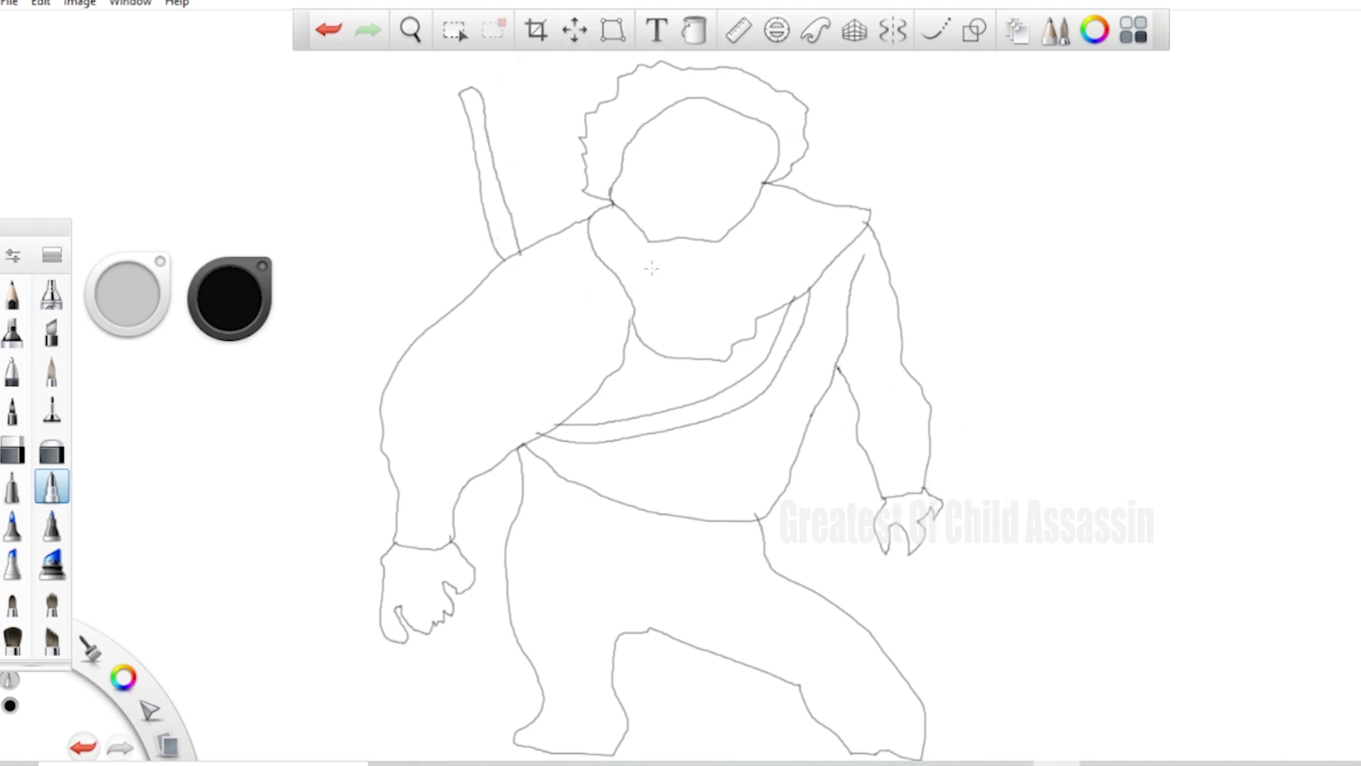
Add curved fold lines across the scarf below the chin.
mouse_move(621, 253)
mouse_down()
mouse_move(687, 290)
mouse_move(693, 315)
mouse_up()
drag(784, 221, 735, 268)
drag(812, 241, 758, 293)
mouse_move(721, 246)
mouse_down()
mouse_move(702, 259)
mouse_move(703, 288)
mouse_up()
Add short curved crease lines along both sleeves, from the shoulders down to the wrists.
mouse_move(543, 279)
mouse_down()
mouse_move(570, 323)
mouse_move(499, 335)
mouse_move(530, 370)
mouse_move(507, 410)
mouse_move(443, 428)
mouse_up()
drag(433, 381, 415, 395)
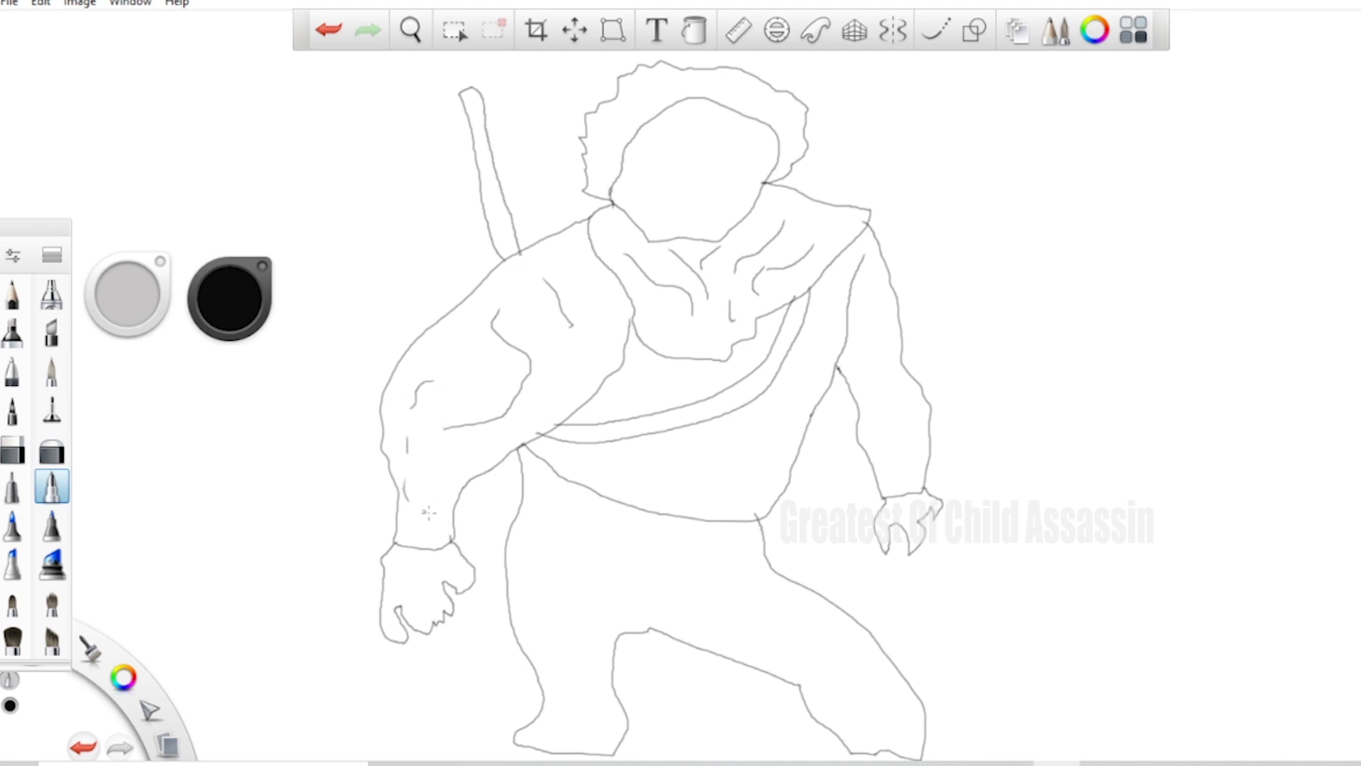
drag(422, 509, 435, 516)
mouse_move(428, 470)
mouse_down()
mouse_move(441, 485)
mouse_move(454, 476)
mouse_move(469, 437)
mouse_up()
mouse_move(889, 353)
mouse_down()
mouse_move(874, 386)
mouse_move(853, 378)
mouse_move(868, 407)
mouse_move(900, 404)
mouse_move(902, 392)
mouse_move(906, 457)
mouse_up()
drag(883, 292, 855, 363)
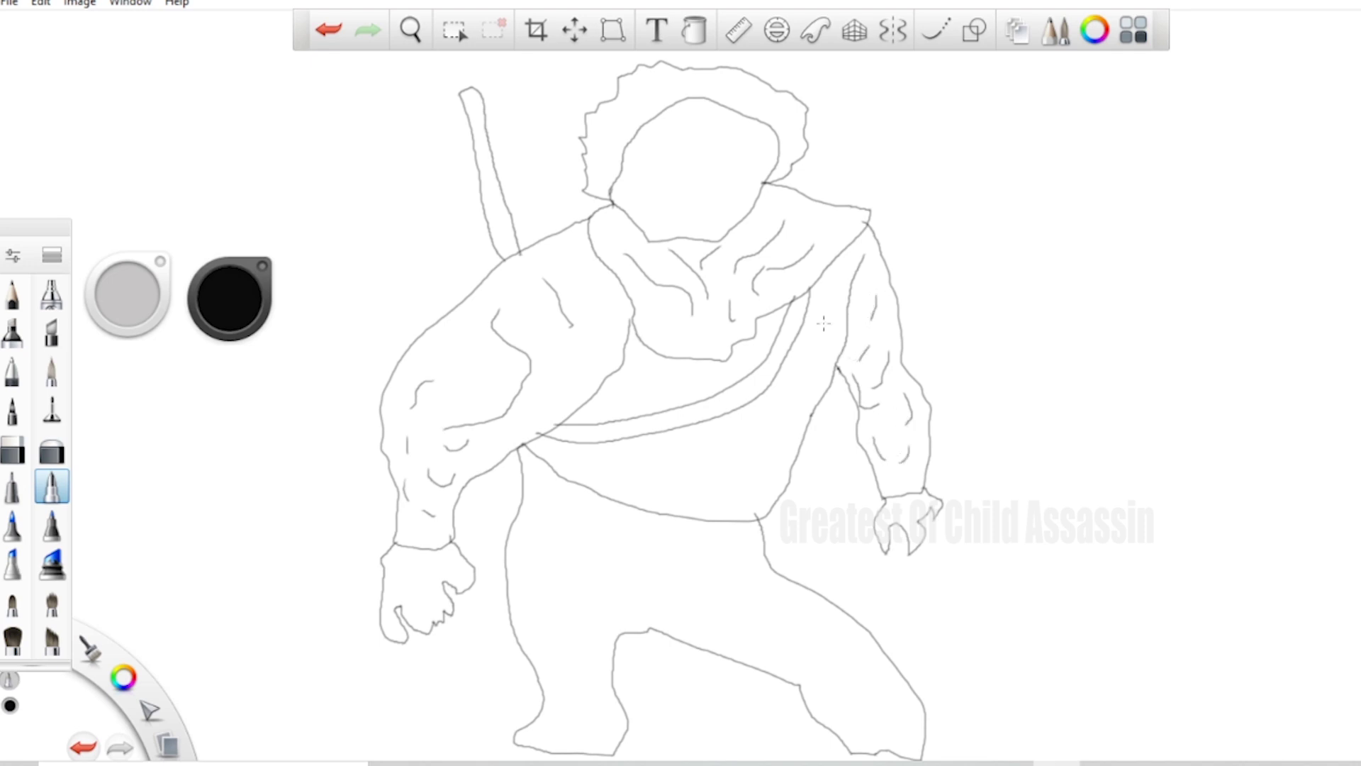
Draw crease lines on the shirt front and along both trouser legs, redrawing the fold beside the bent knee.
mouse_move(676, 374)
mouse_down()
mouse_move(717, 482)
mouse_move(695, 489)
mouse_up()
mouse_move(674, 445)
mouse_down()
mouse_move(687, 449)
mouse_move(634, 477)
mouse_up()
mouse_move(635, 559)
mouse_down()
mouse_move(819, 661)
mouse_move(869, 705)
mouse_up()
mouse_move(790, 600)
mouse_down()
mouse_move(836, 642)
mouse_move(823, 677)
mouse_move(894, 714)
mouse_up()
key(ctrl+z)
key(ctrl+z)
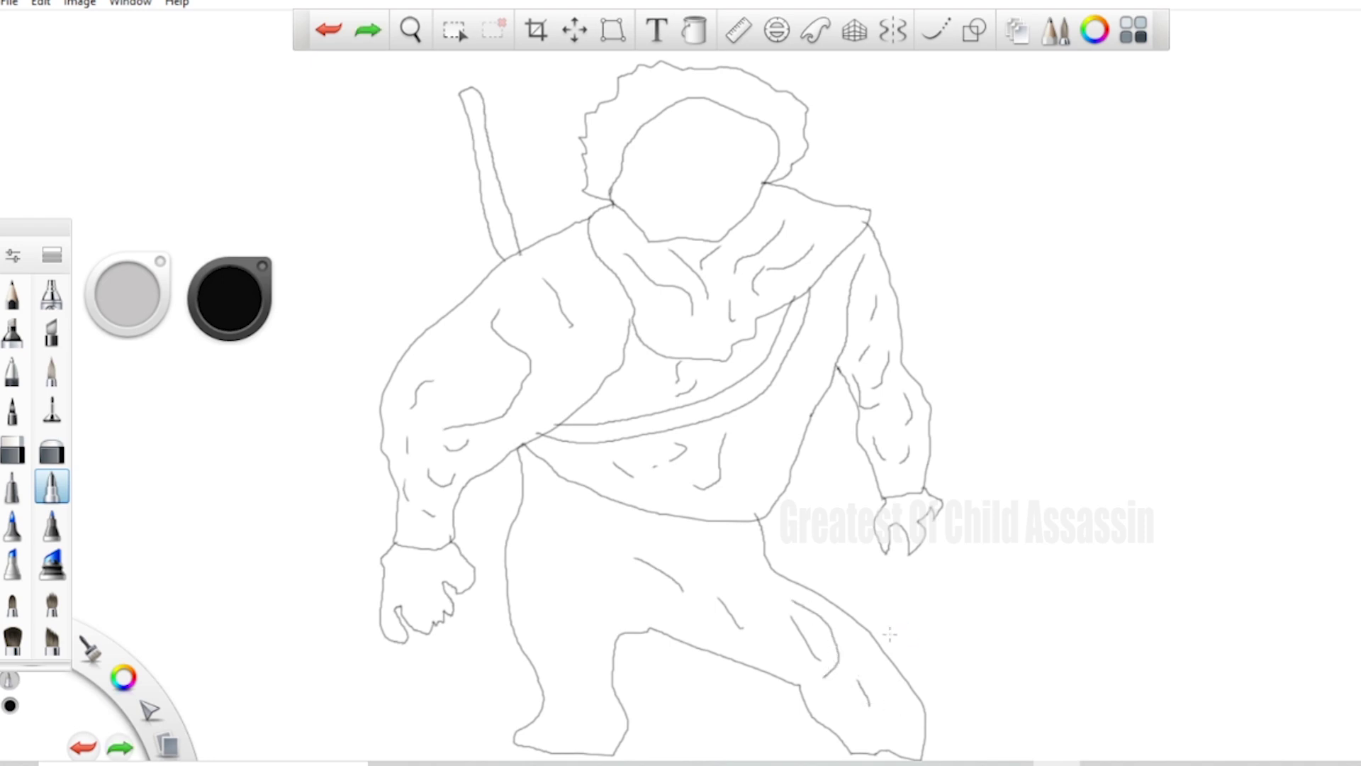
mouse_move(831, 633)
mouse_down()
mouse_move(841, 673)
mouse_move(825, 685)
mouse_move(897, 709)
mouse_move(887, 715)
mouse_up()
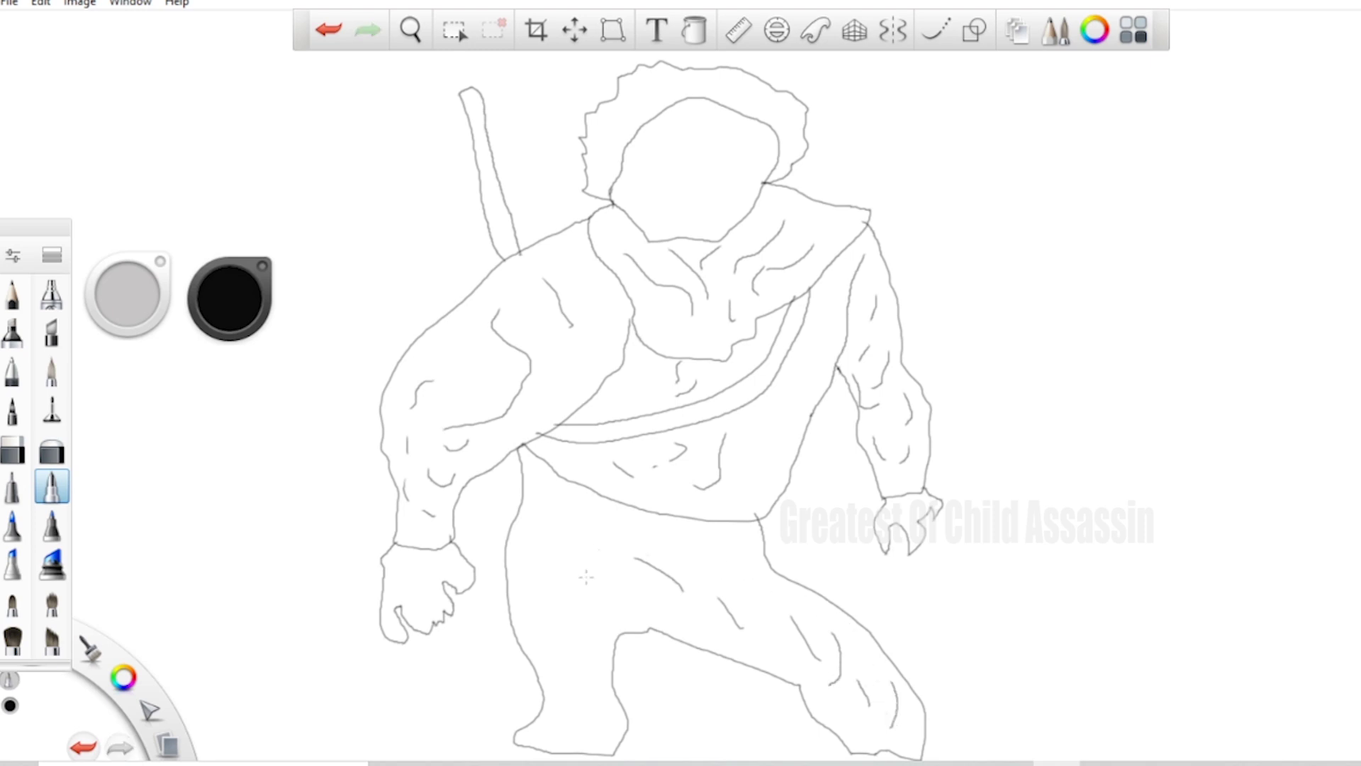
mouse_move(595, 608)
mouse_down()
mouse_move(569, 621)
mouse_move(571, 674)
mouse_move(603, 657)
mouse_up()
drag(566, 506, 604, 587)
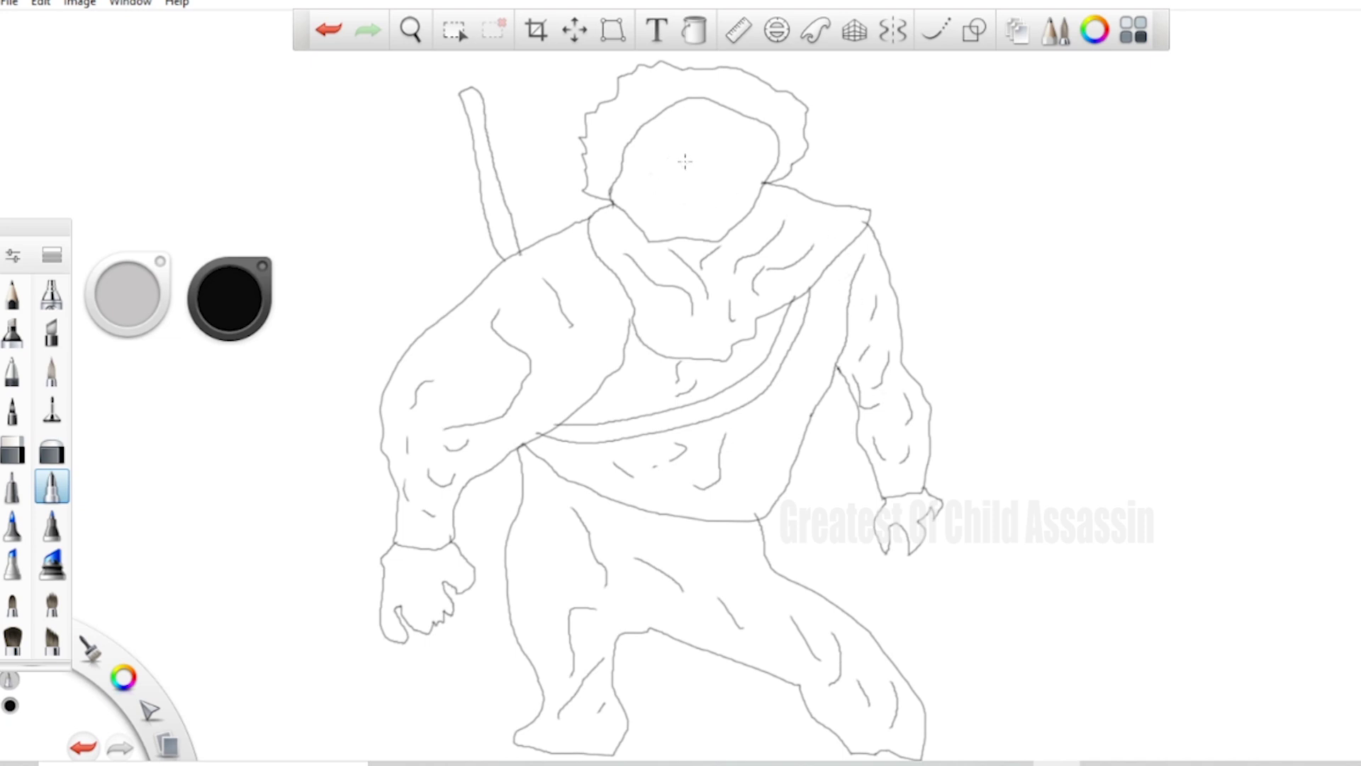
Draw the facial features inside the head: eyes, eyebrows, nose, mouth and cheek lines.
mouse_move(697, 153)
mouse_down()
mouse_move(693, 185)
mouse_move(667, 176)
mouse_move(726, 196)
mouse_up()
drag(674, 194, 690, 198)
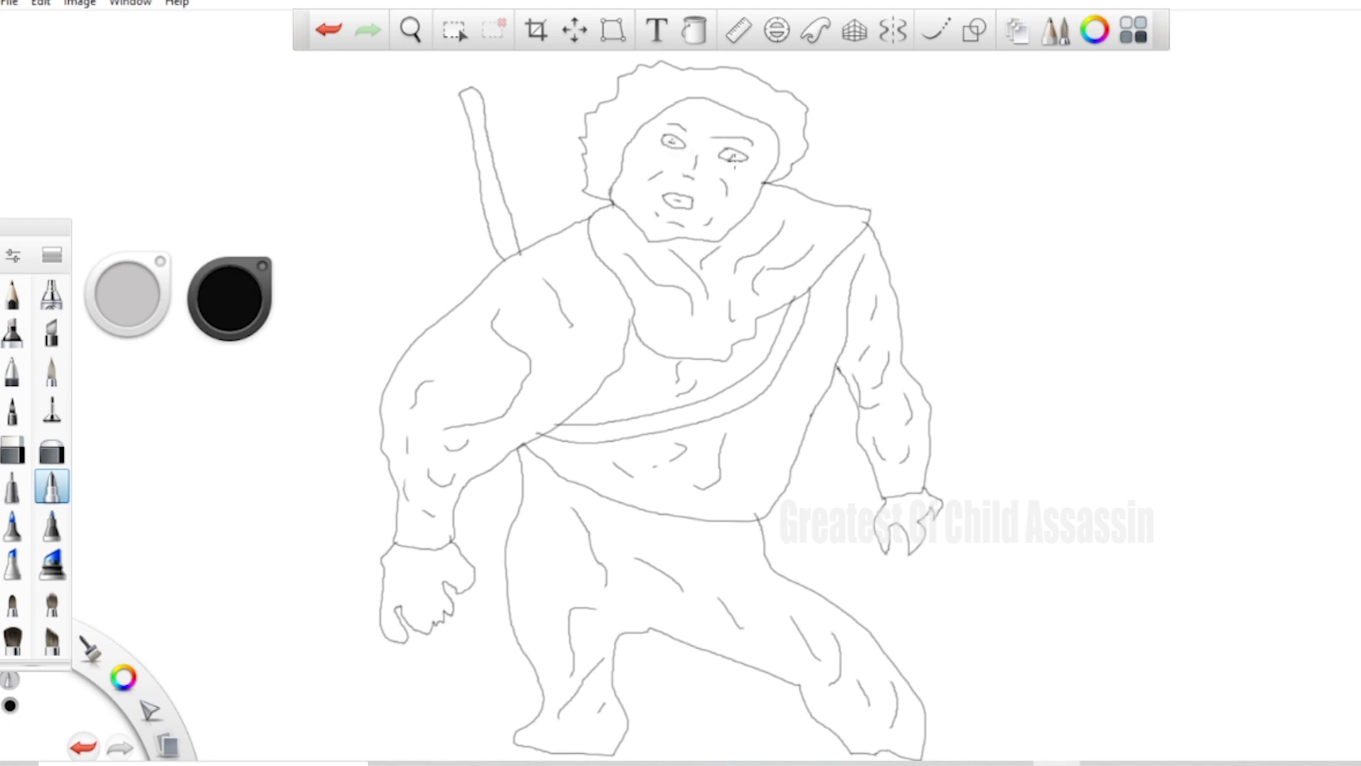
Flood-fill the large sleeve and the chest area above the strap with a medium blue.
click(693, 32)
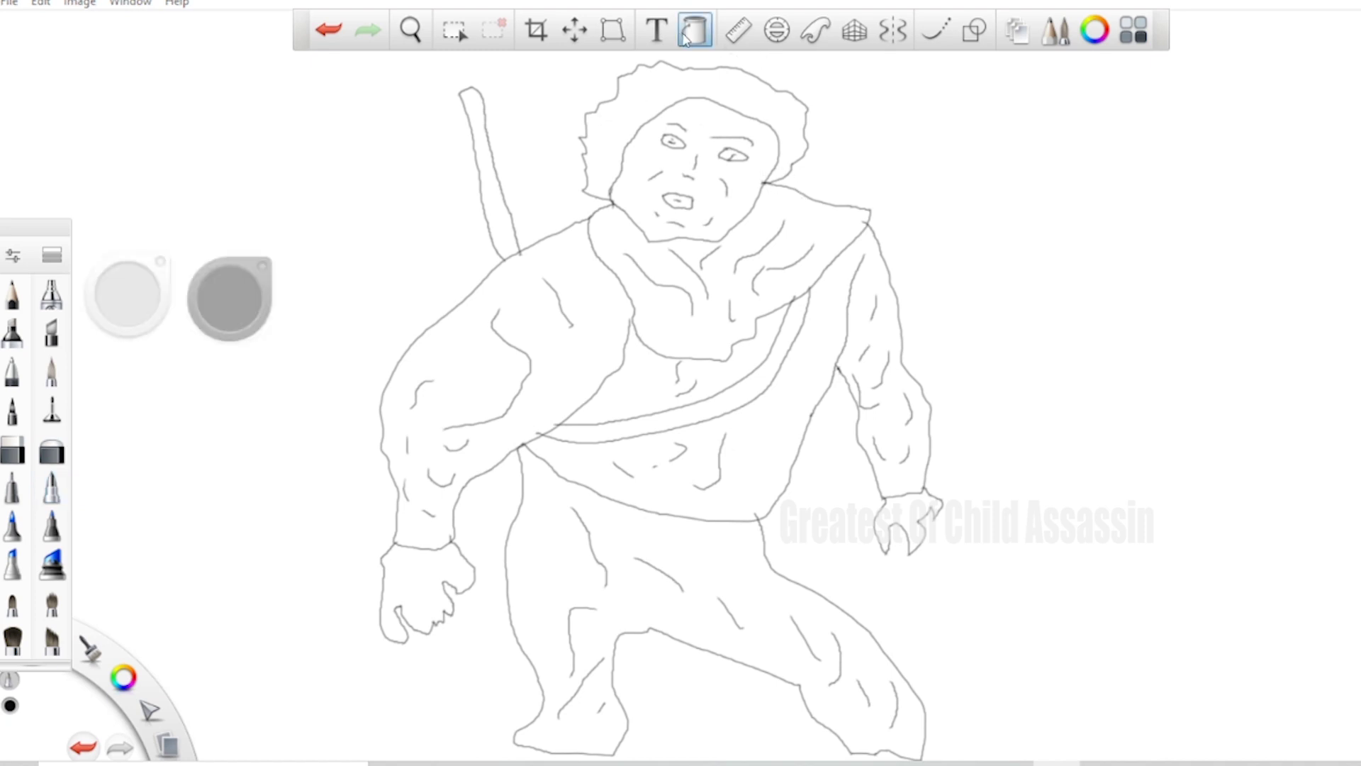
click(237, 301)
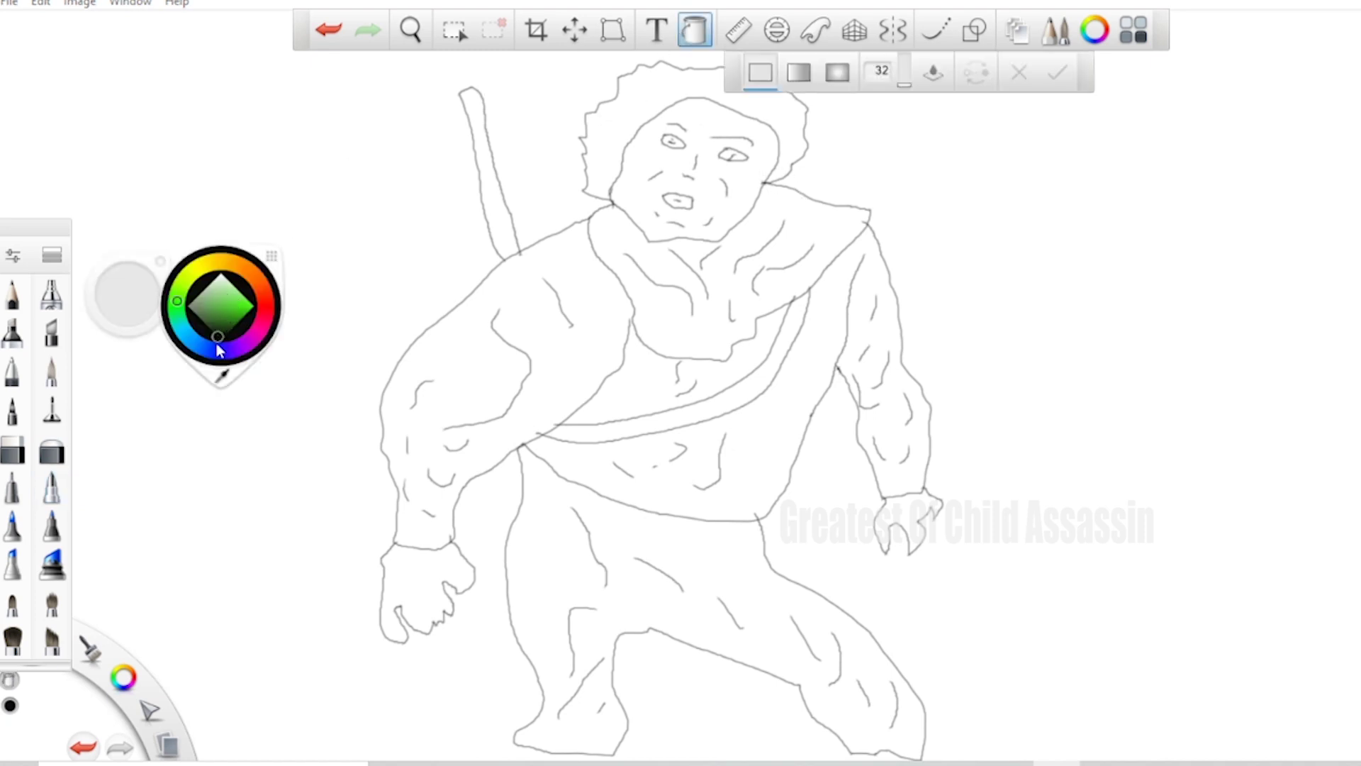
click(189, 338)
click(234, 299)
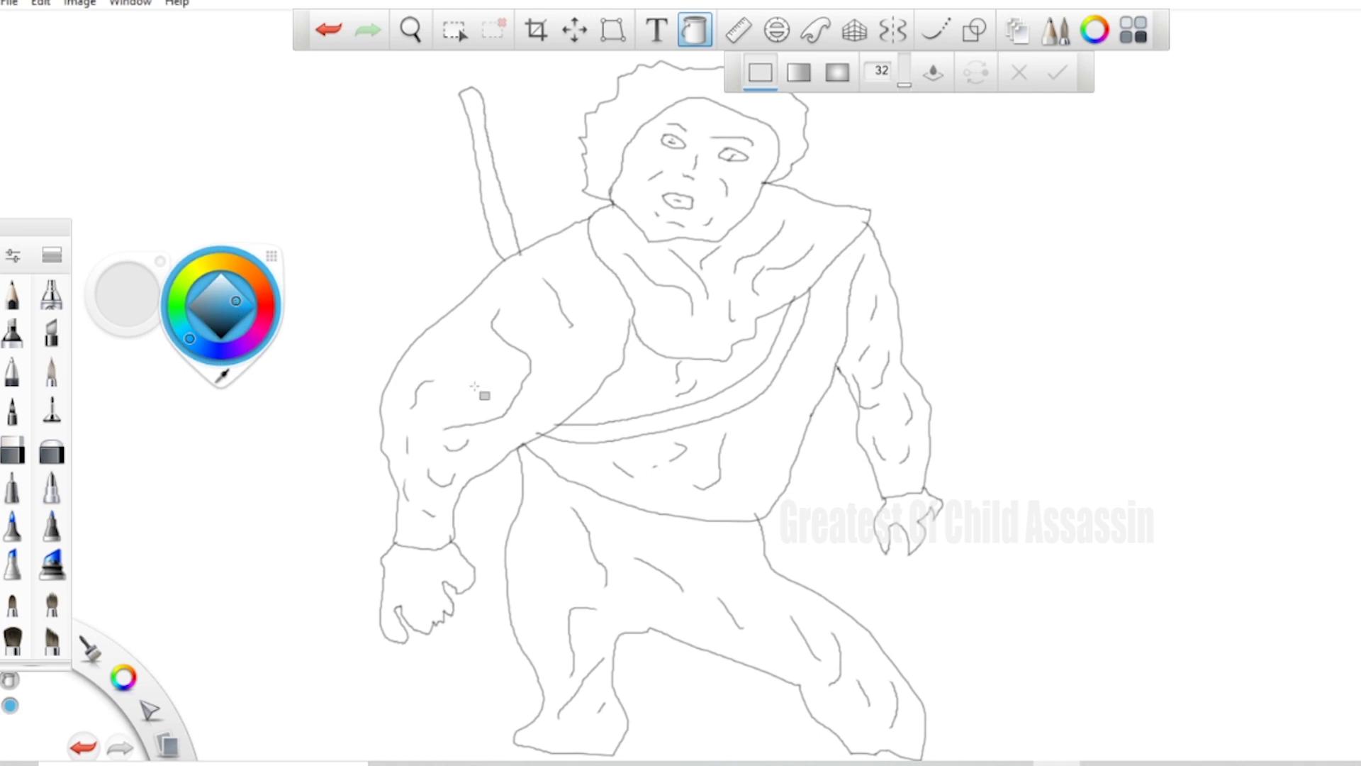
click(564, 382)
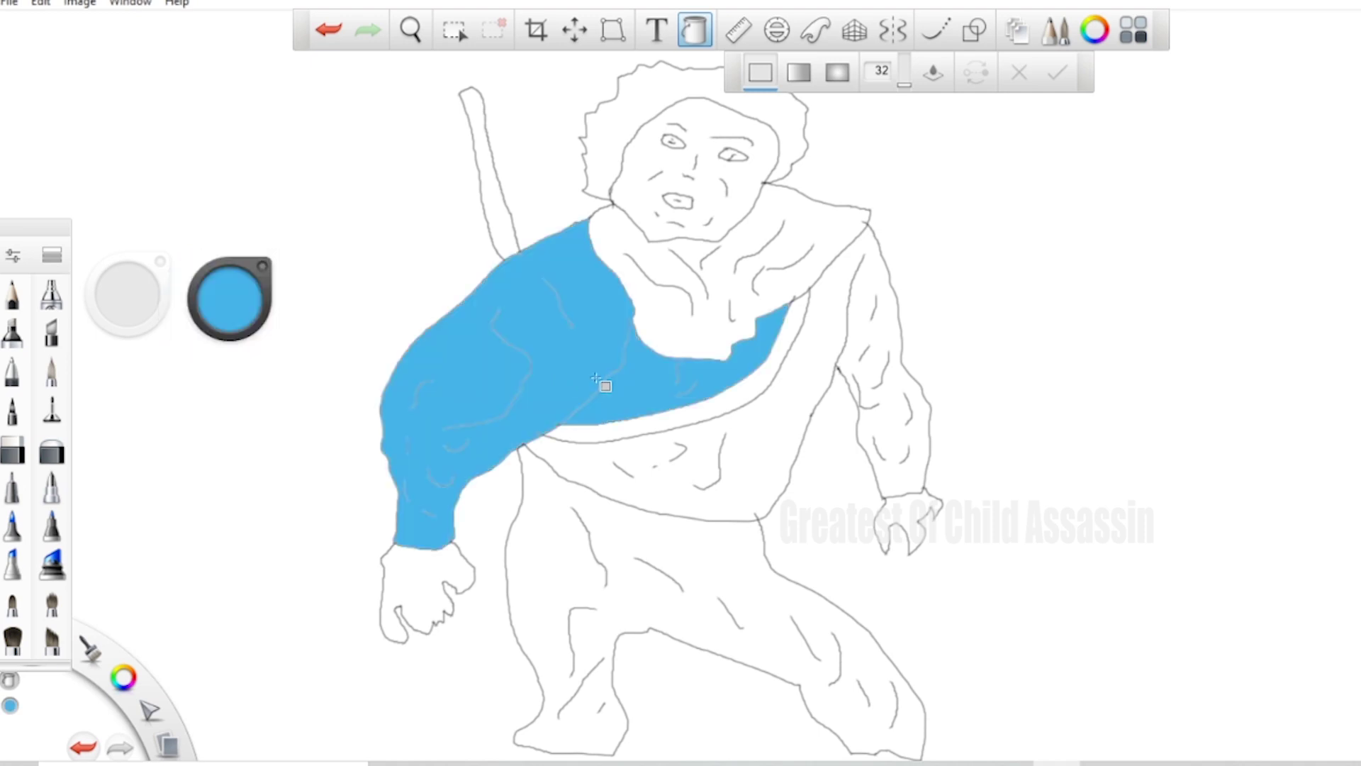
Lighten the fill colour to pale blue and fill both sleeves, the torso, the trousers and the scarf.
click(252, 307)
click(228, 290)
click(482, 325)
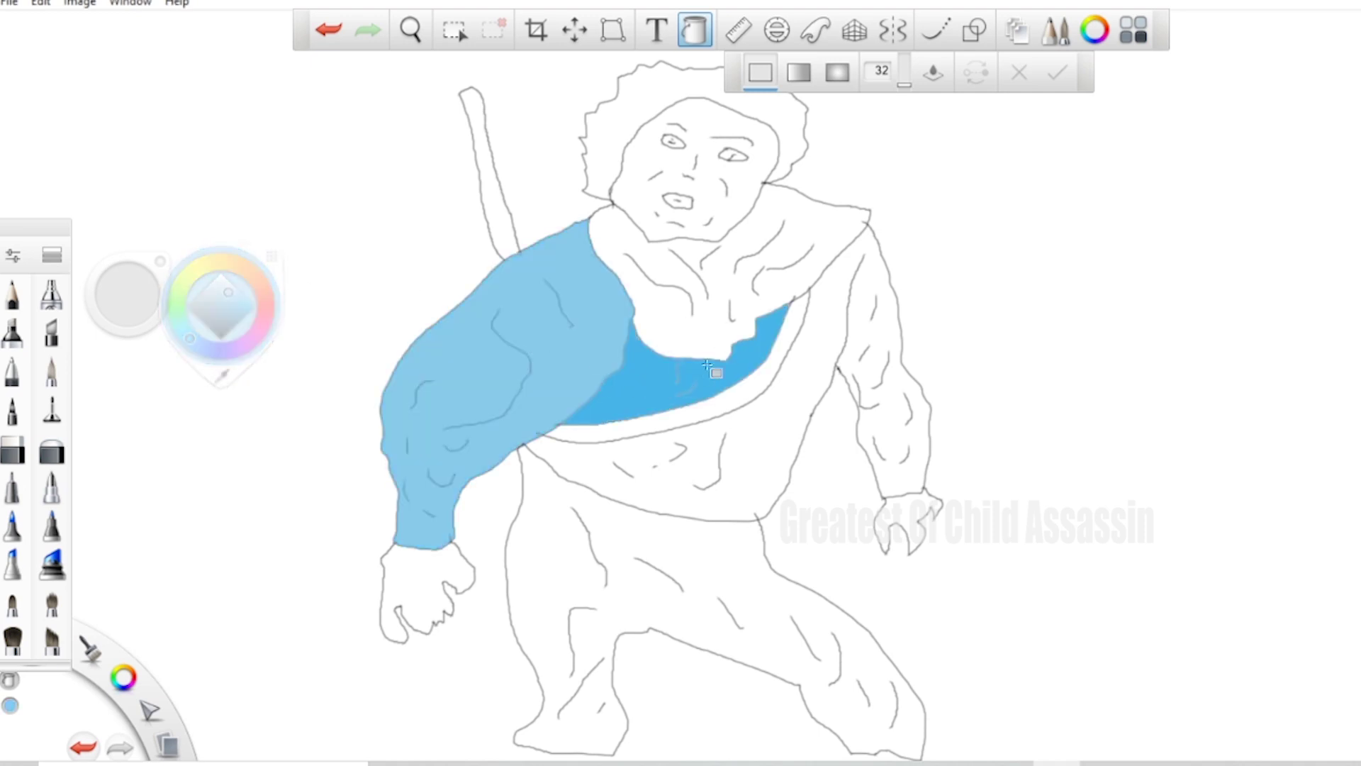
click(707, 366)
click(833, 384)
click(712, 558)
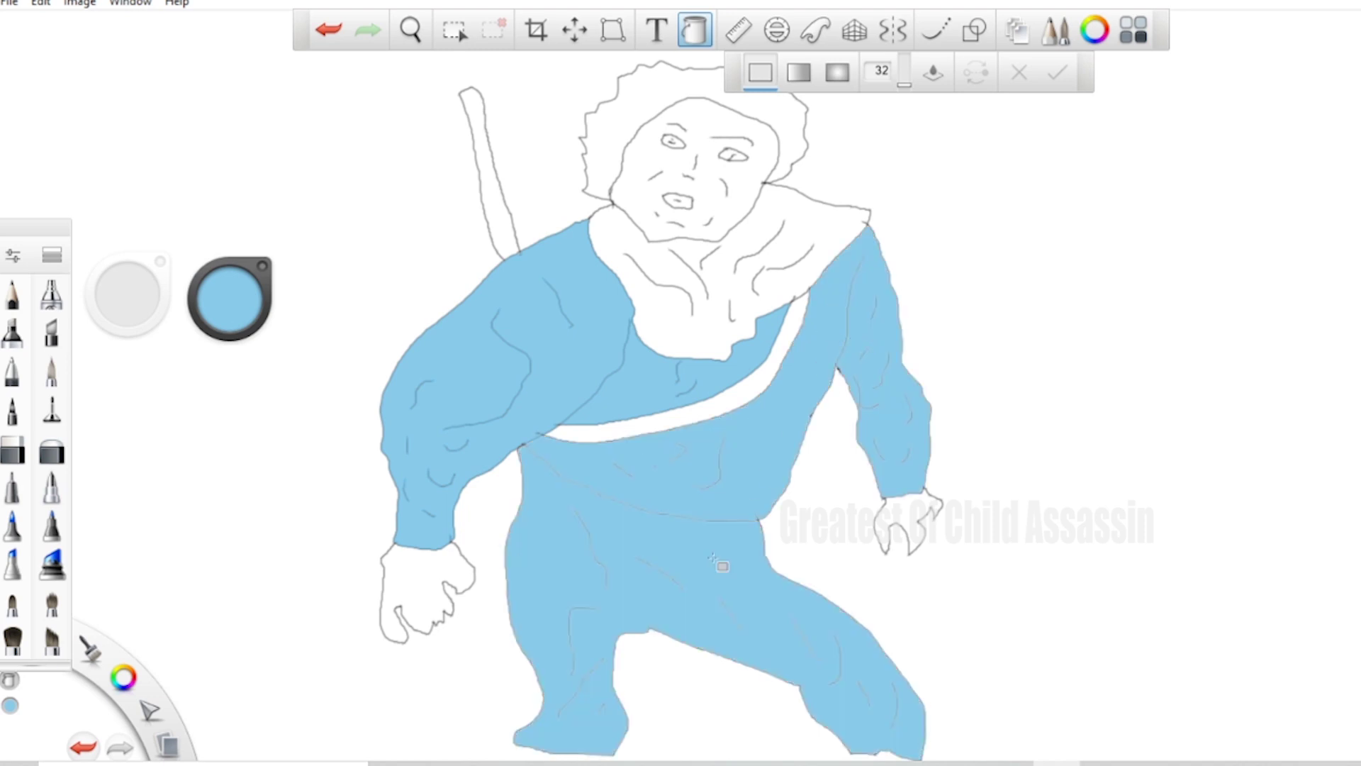
click(682, 283)
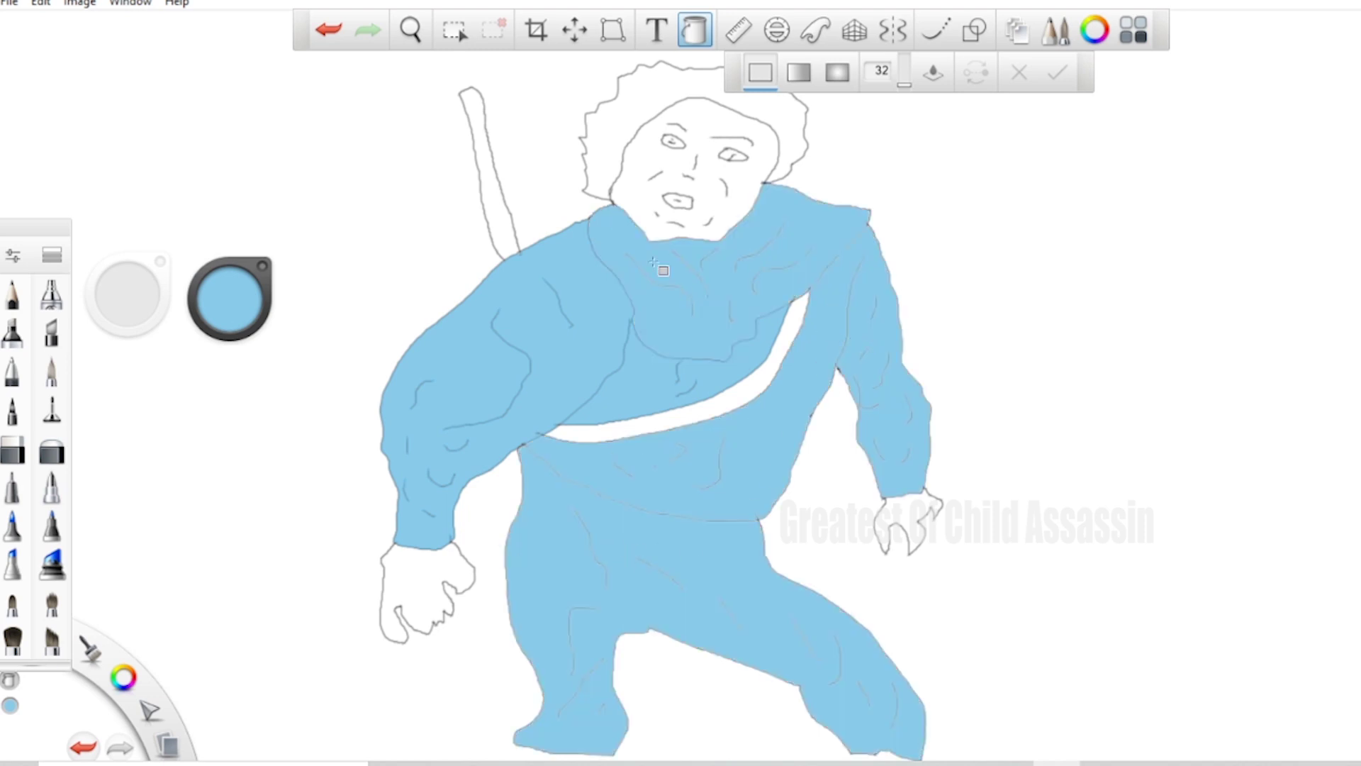
Change the fill colour to salmon red and fill the chest strap and the sword handle.
click(237, 300)
click(268, 299)
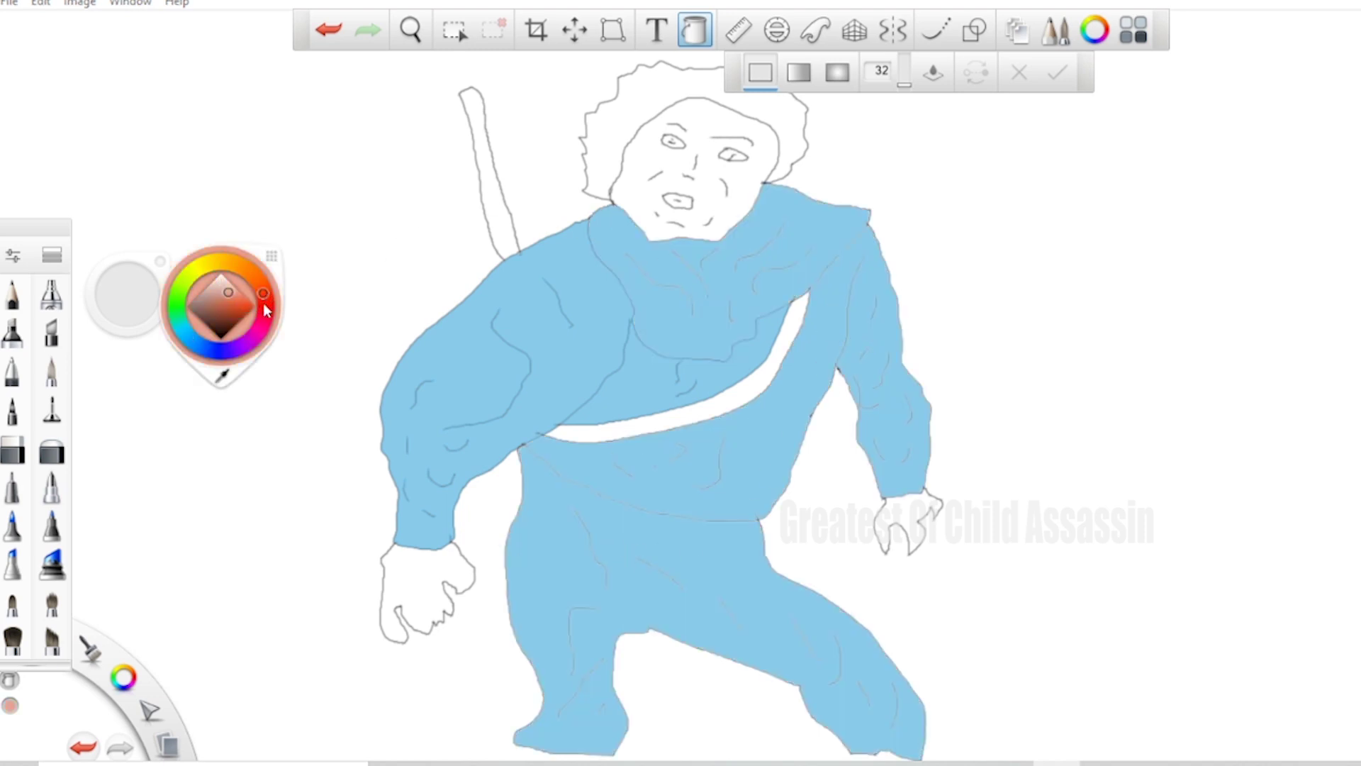
click(679, 424)
click(489, 214)
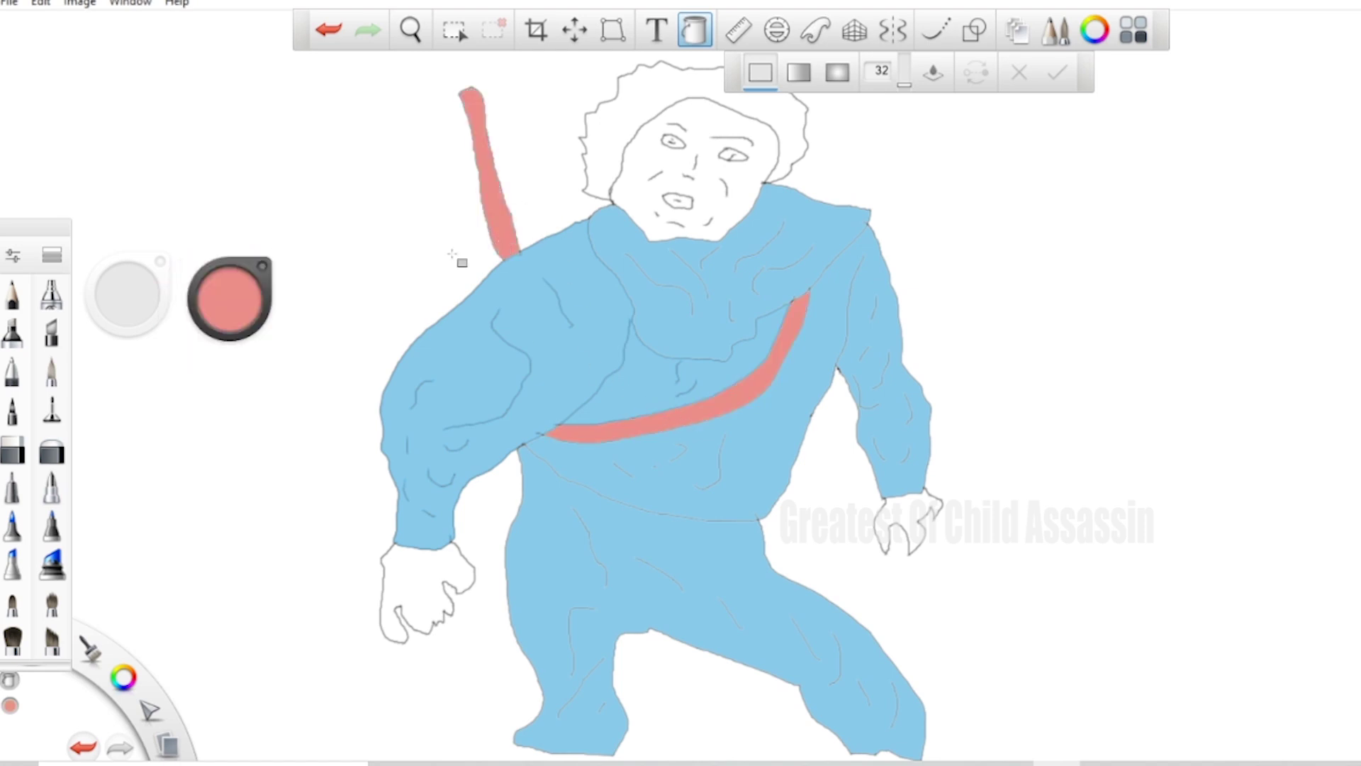
Change the fill colour to soft yellow and fill the hair.
click(254, 291)
click(198, 266)
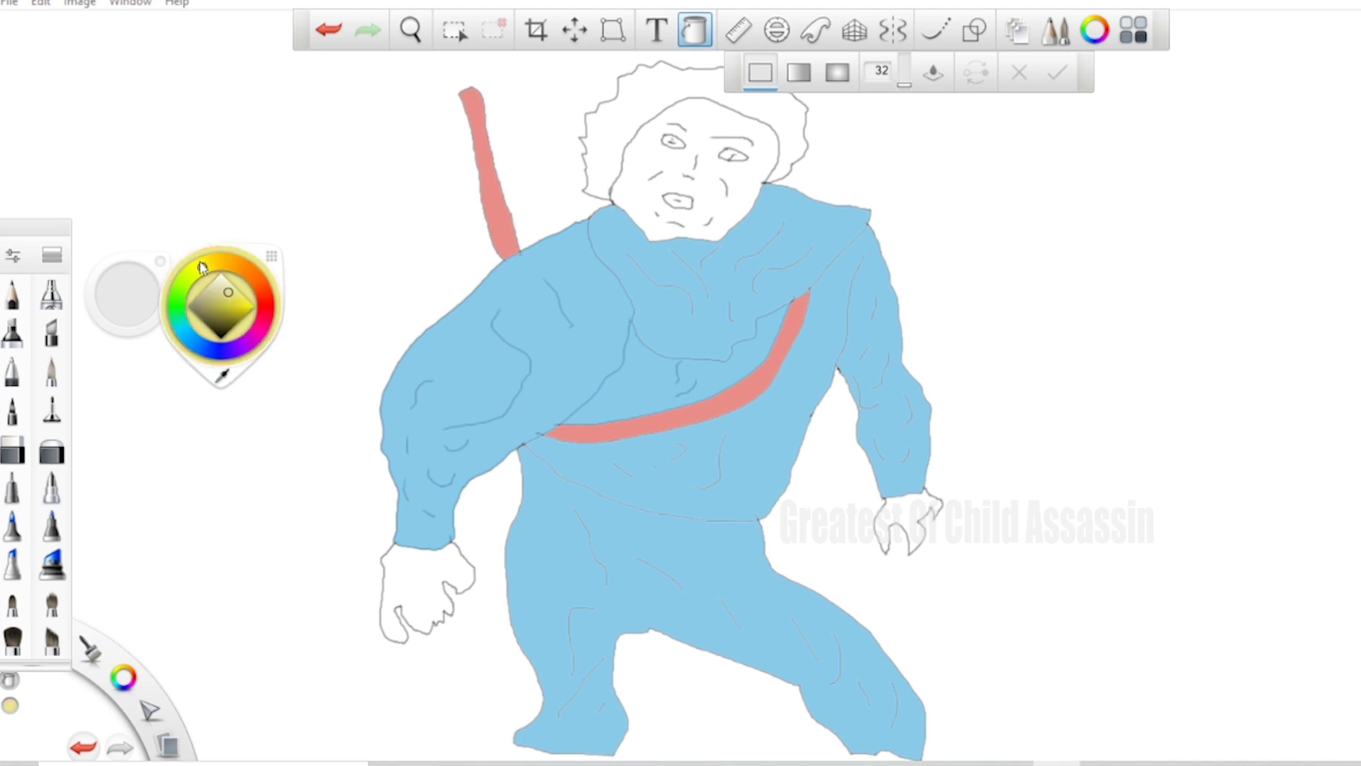
click(610, 161)
Desaturate the colour to a pale greyish beige and fill the face, mouth, eyes and the larger hand.
click(249, 304)
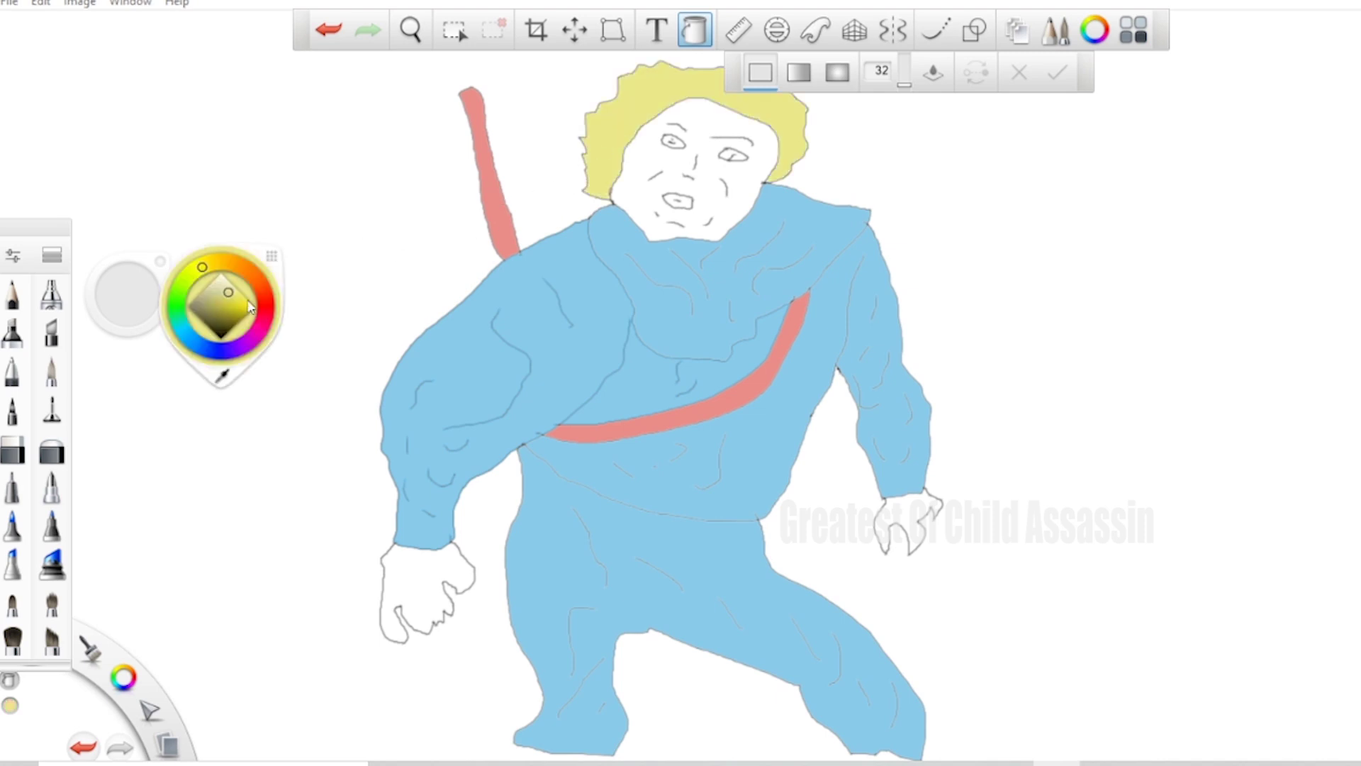
click(222, 290)
click(686, 187)
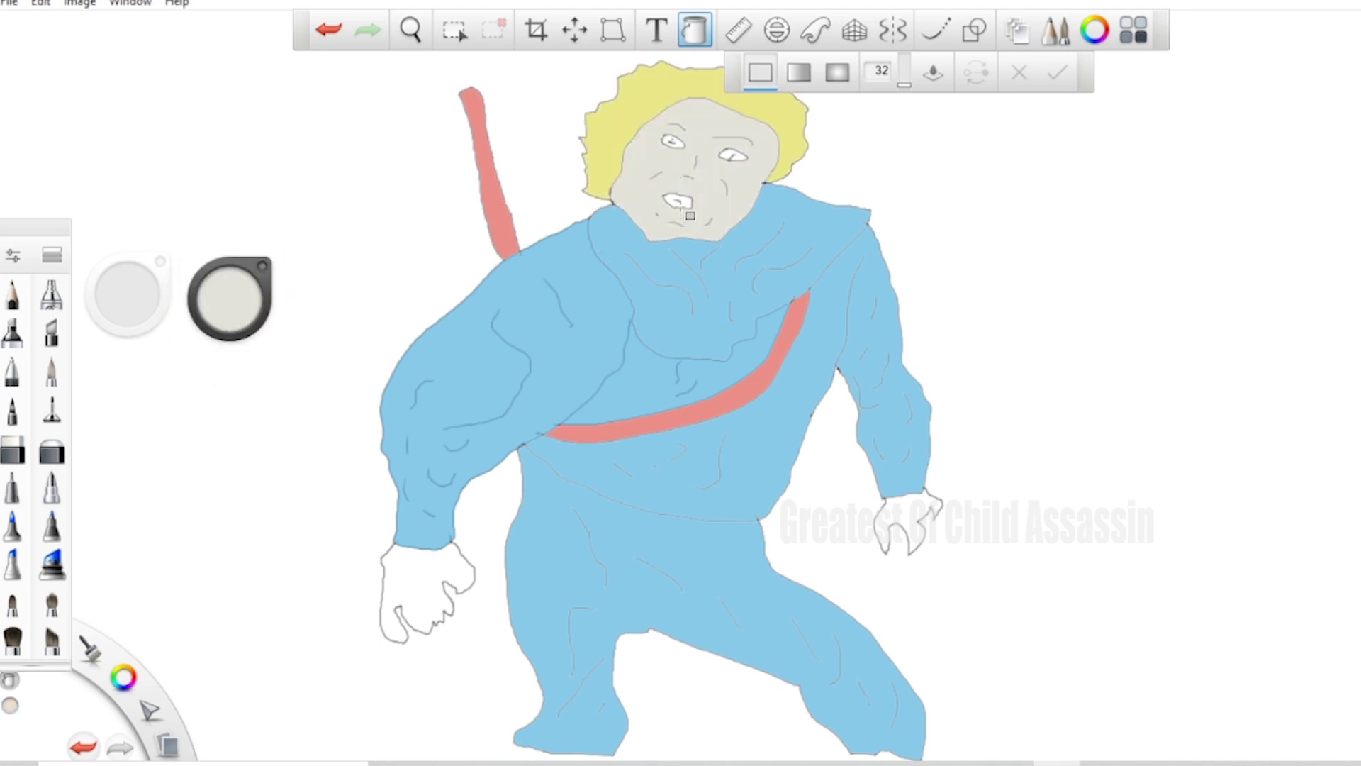
click(678, 202)
click(671, 141)
click(734, 155)
click(411, 585)
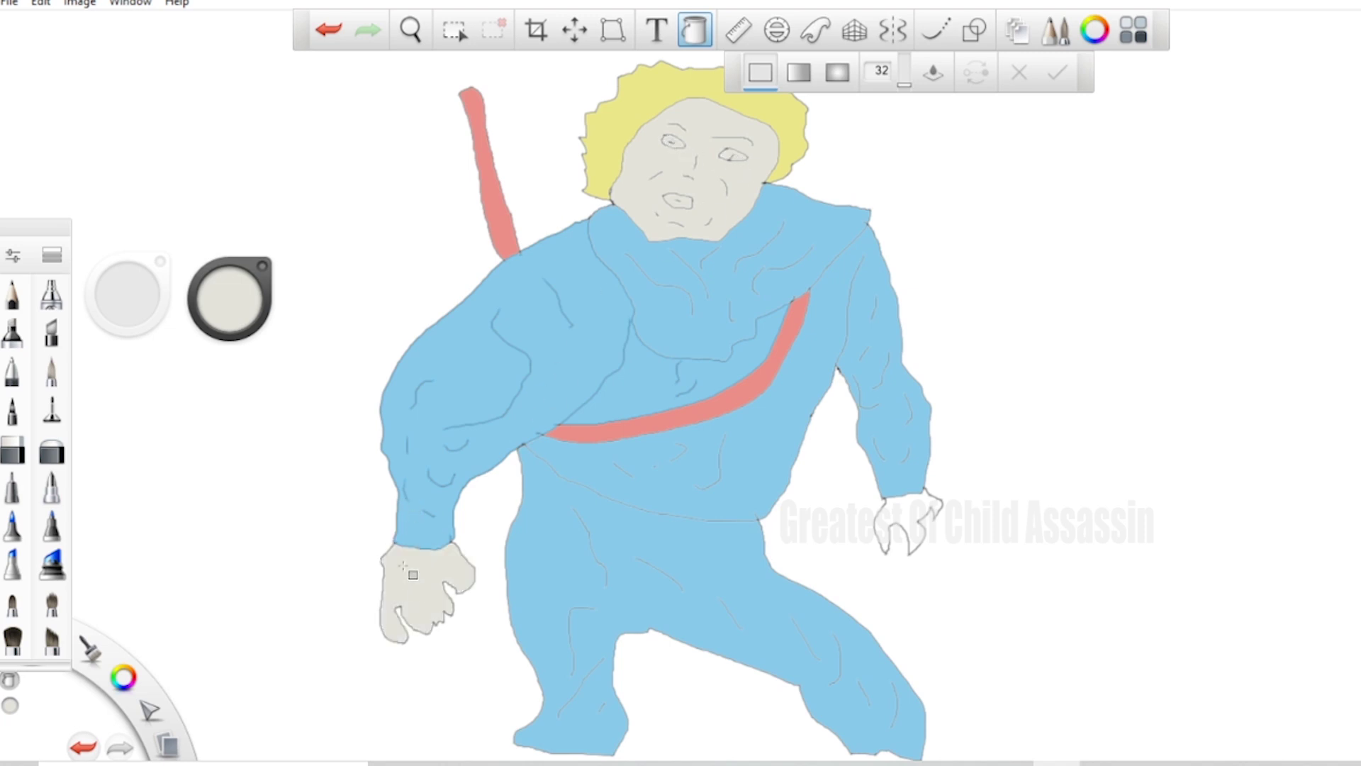
Tint the eyes pale blue, and fill the canvas background with a pale grey-green.
click(235, 302)
click(196, 339)
click(232, 303)
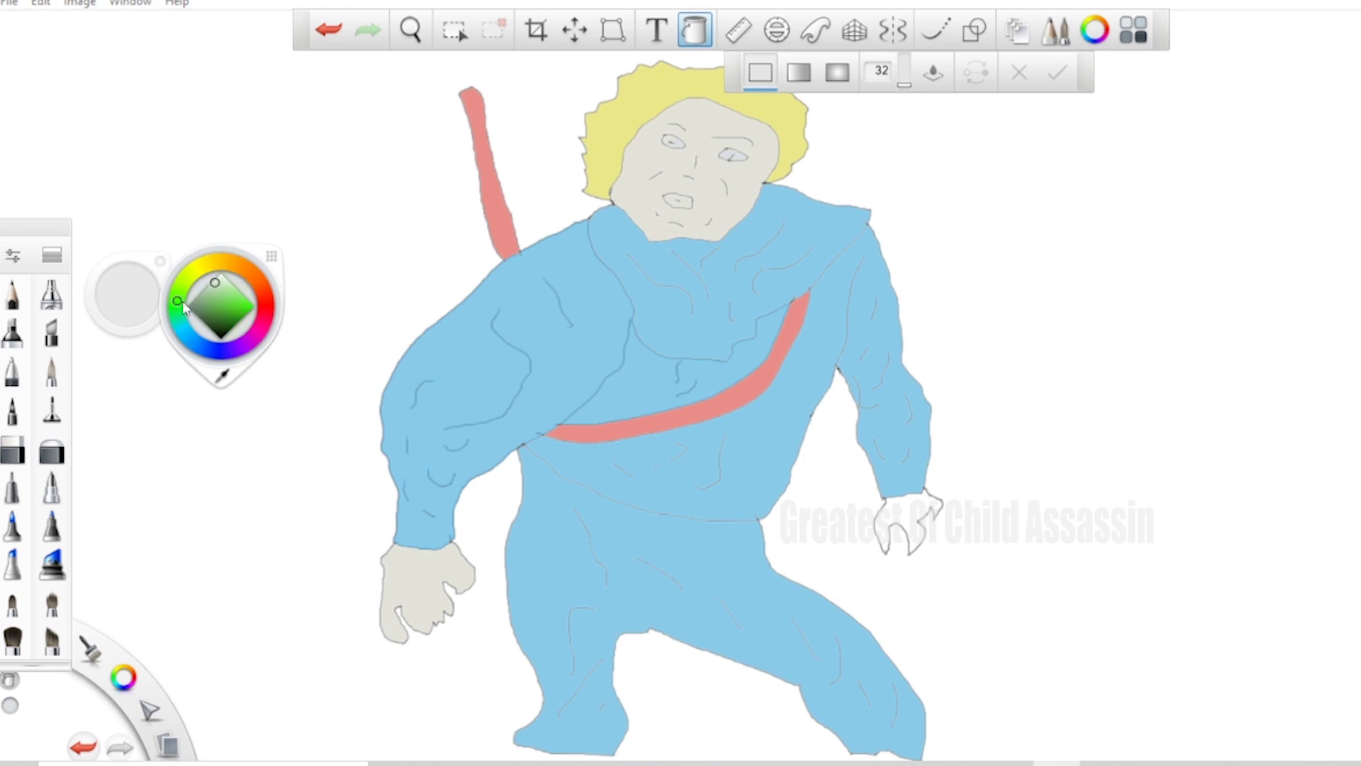
click(307, 385)
Sample the light blue from the clothing and fill the remaining white hand with it.
drag(230, 305, 234, 369)
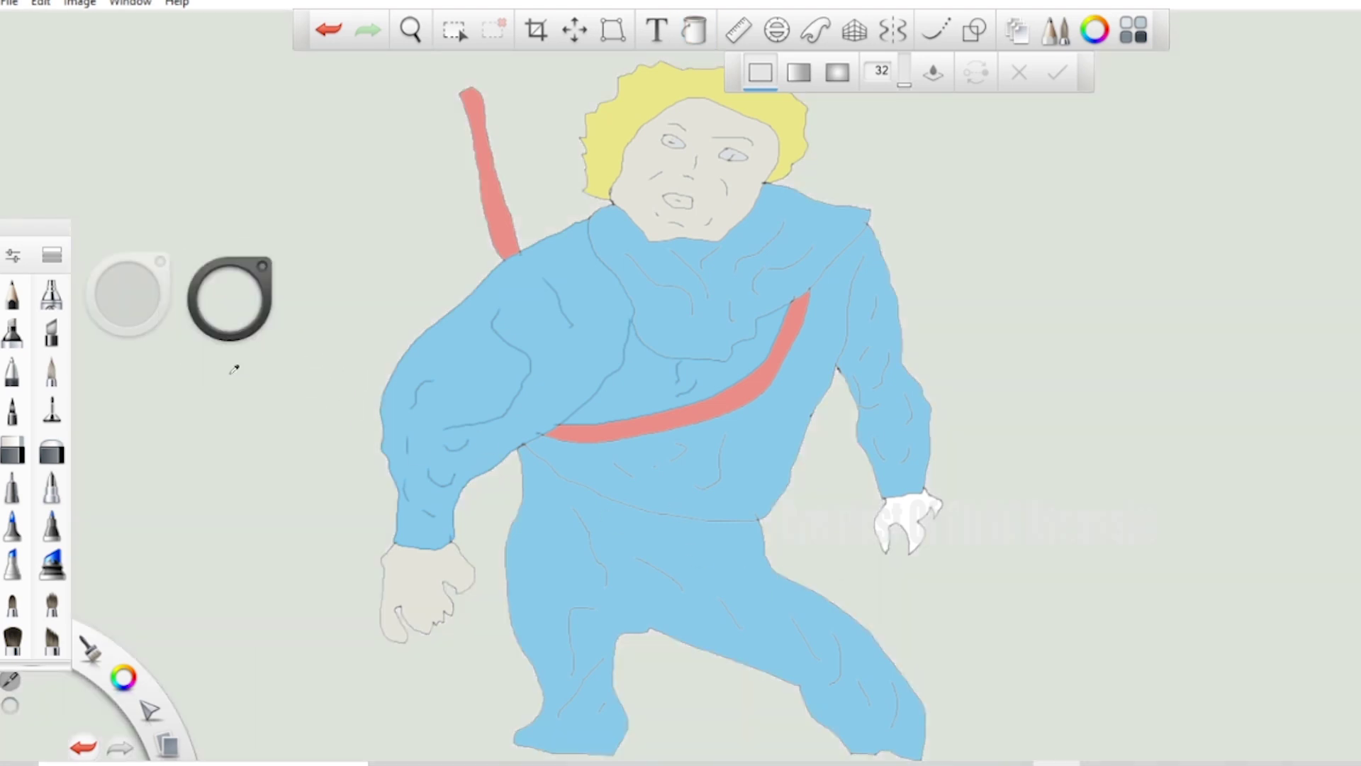
click(629, 501)
Change the fill colour to a pale green.
click(230, 299)
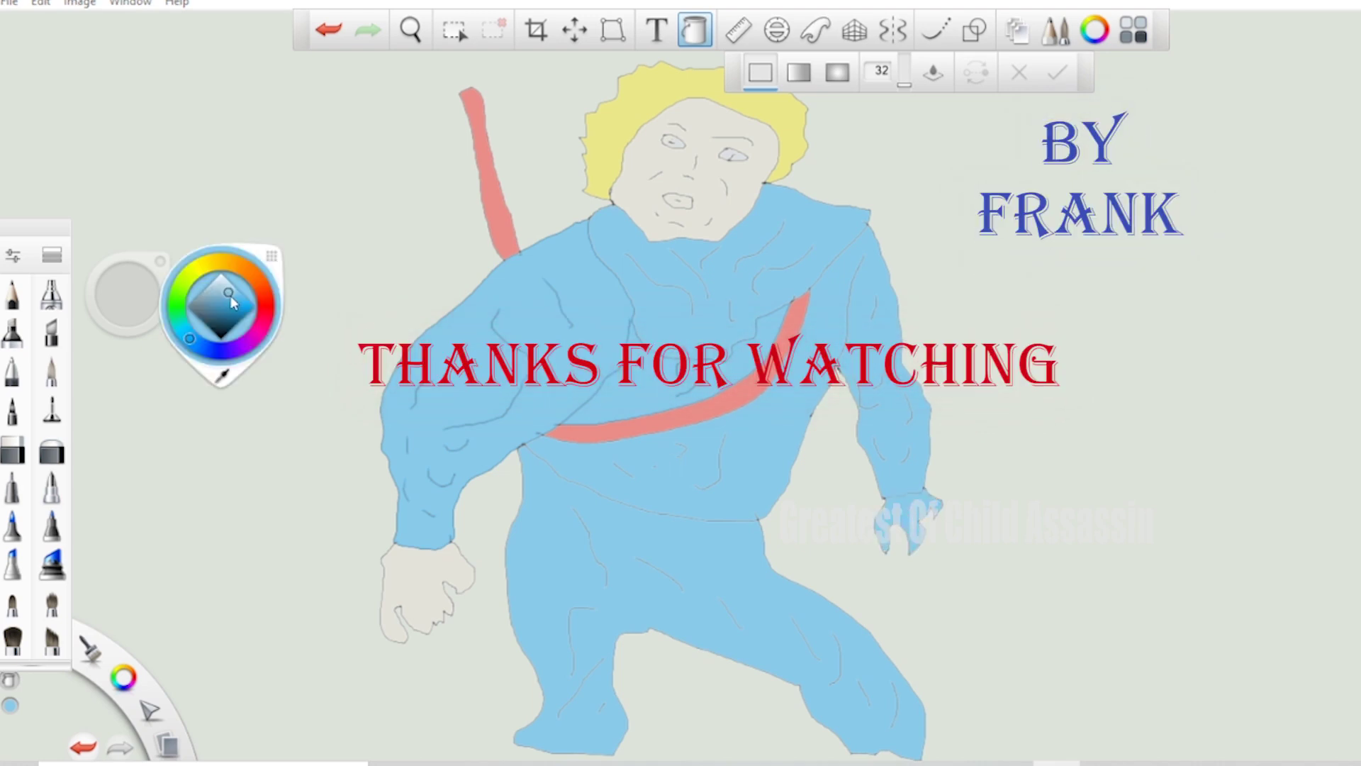
drag(186, 317, 177, 304)
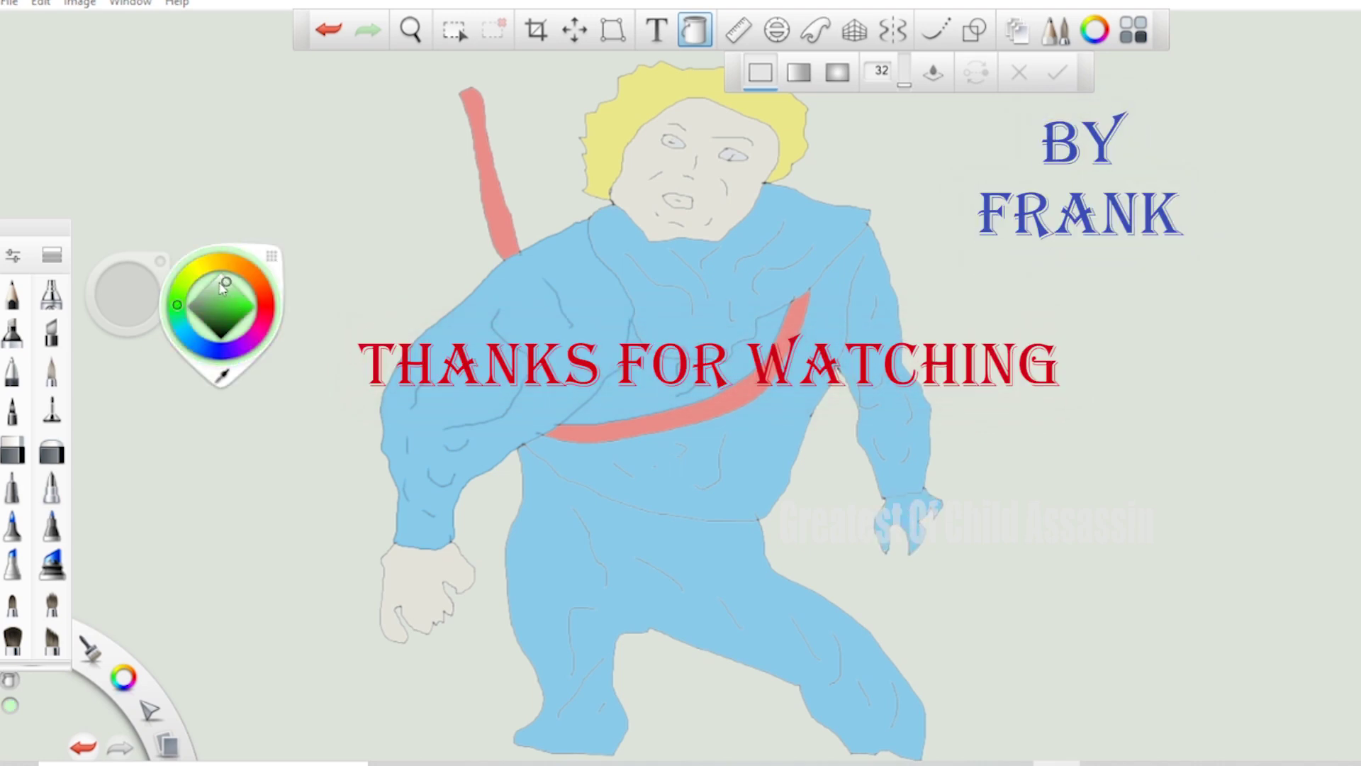